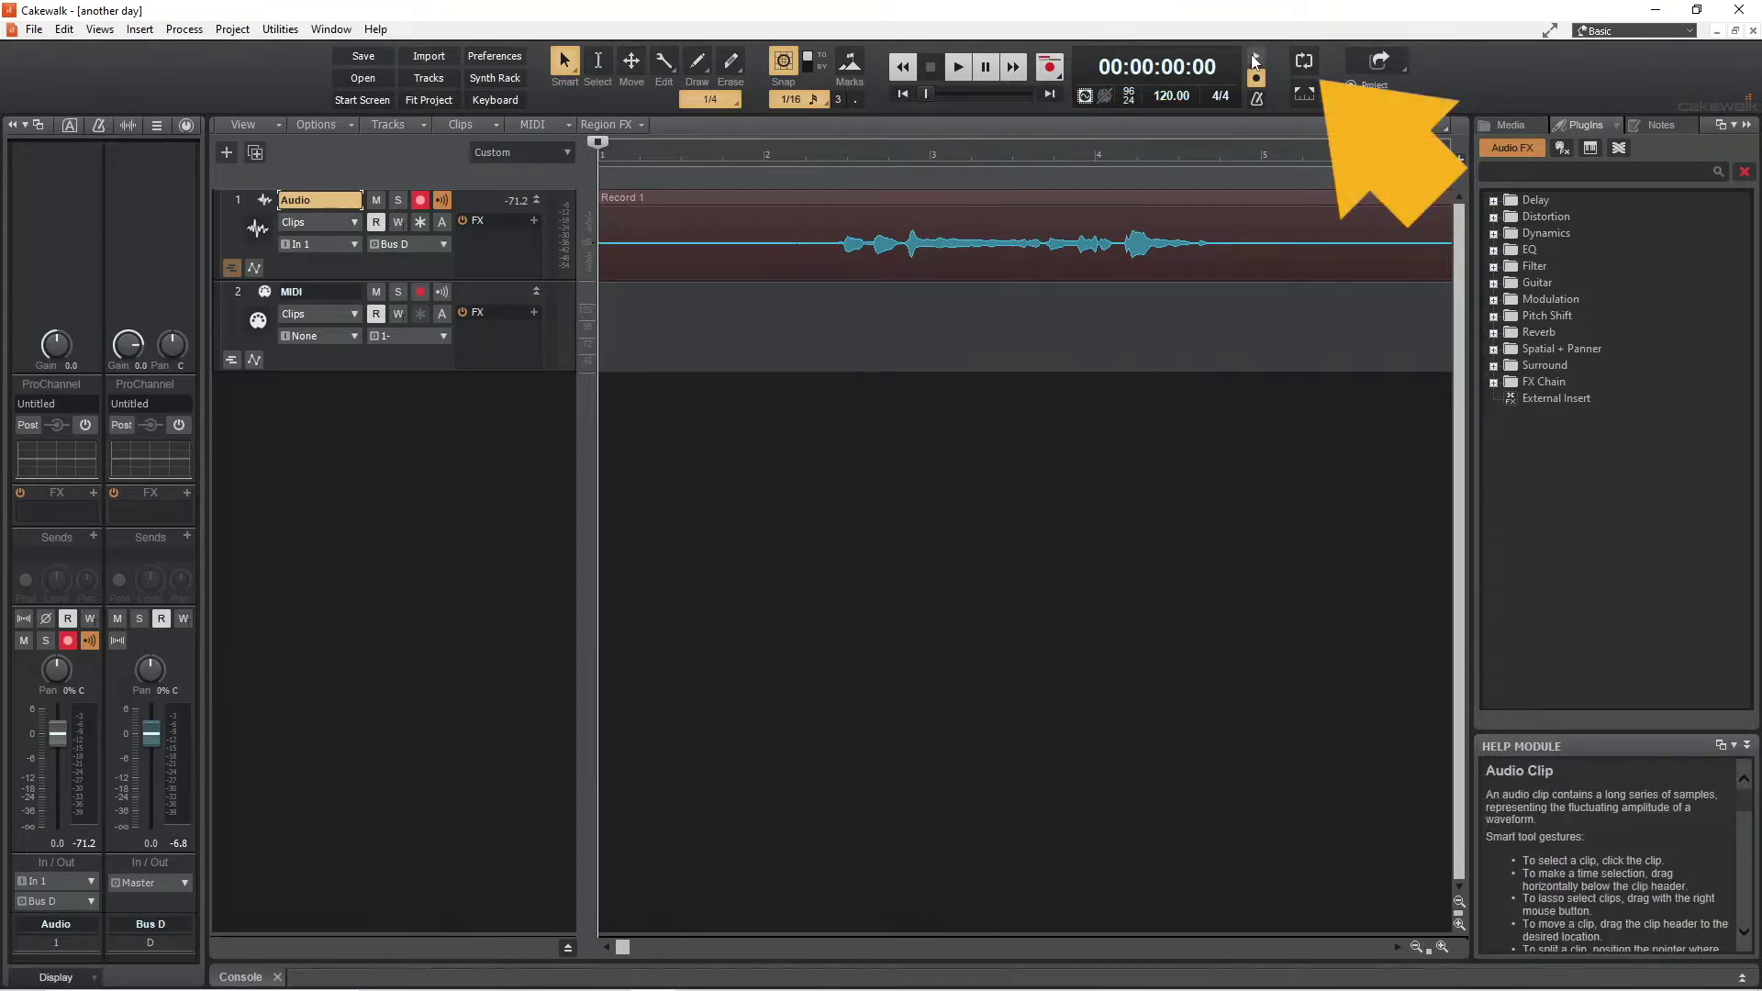
- Turn on looping so a loop region spans roughly bars 1 to 5
left_click(1305, 62)
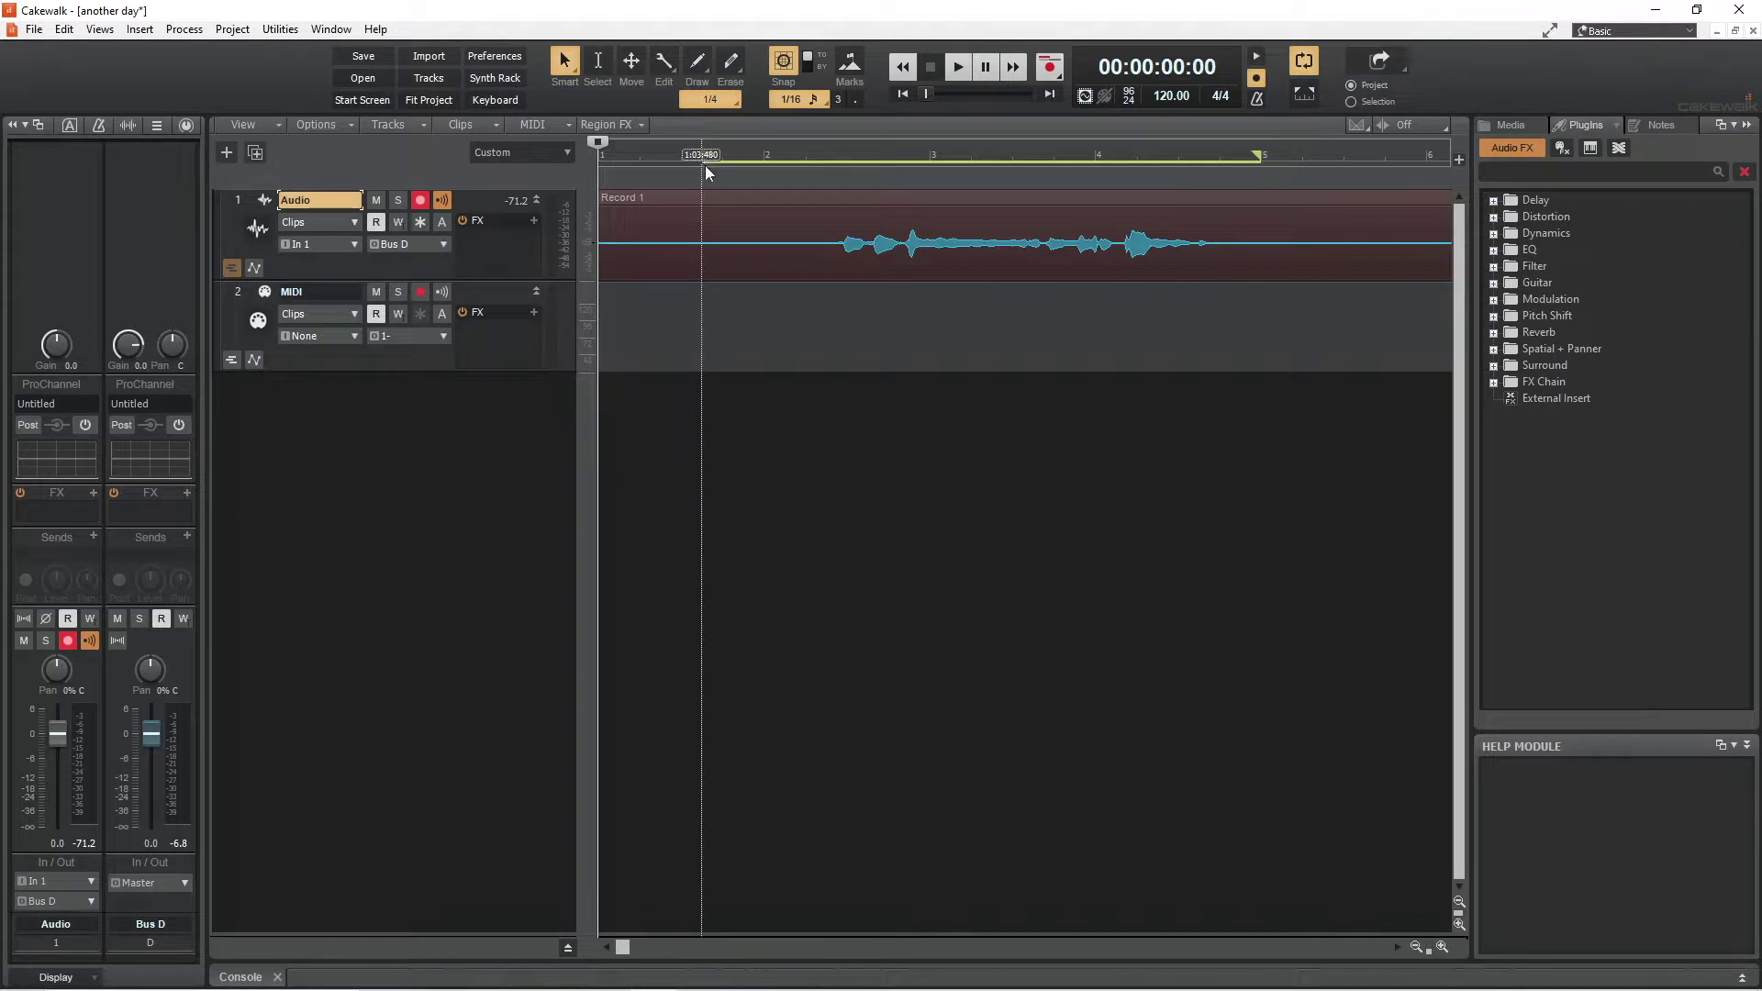
- Shorten the loop region to end near bar 2 and put the Now Time at 00:00:01:08
left_click_drag(1255, 158, 802, 230)
left_click(803, 229)
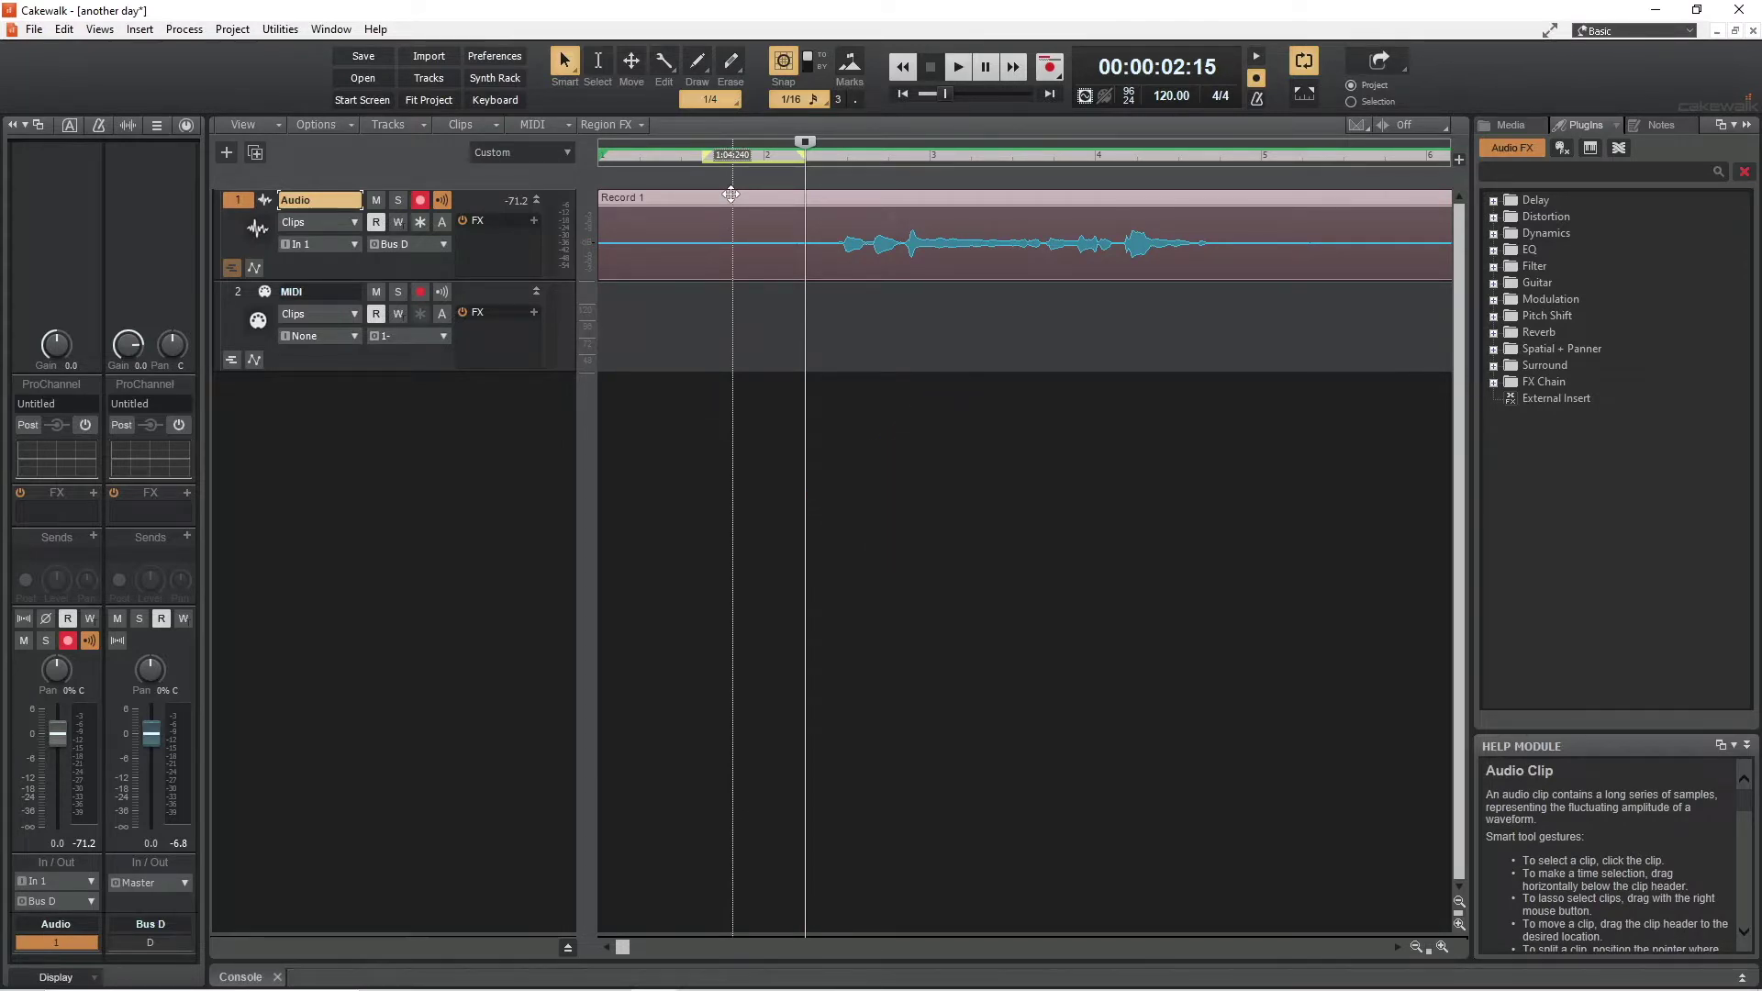
left_click(701, 154)
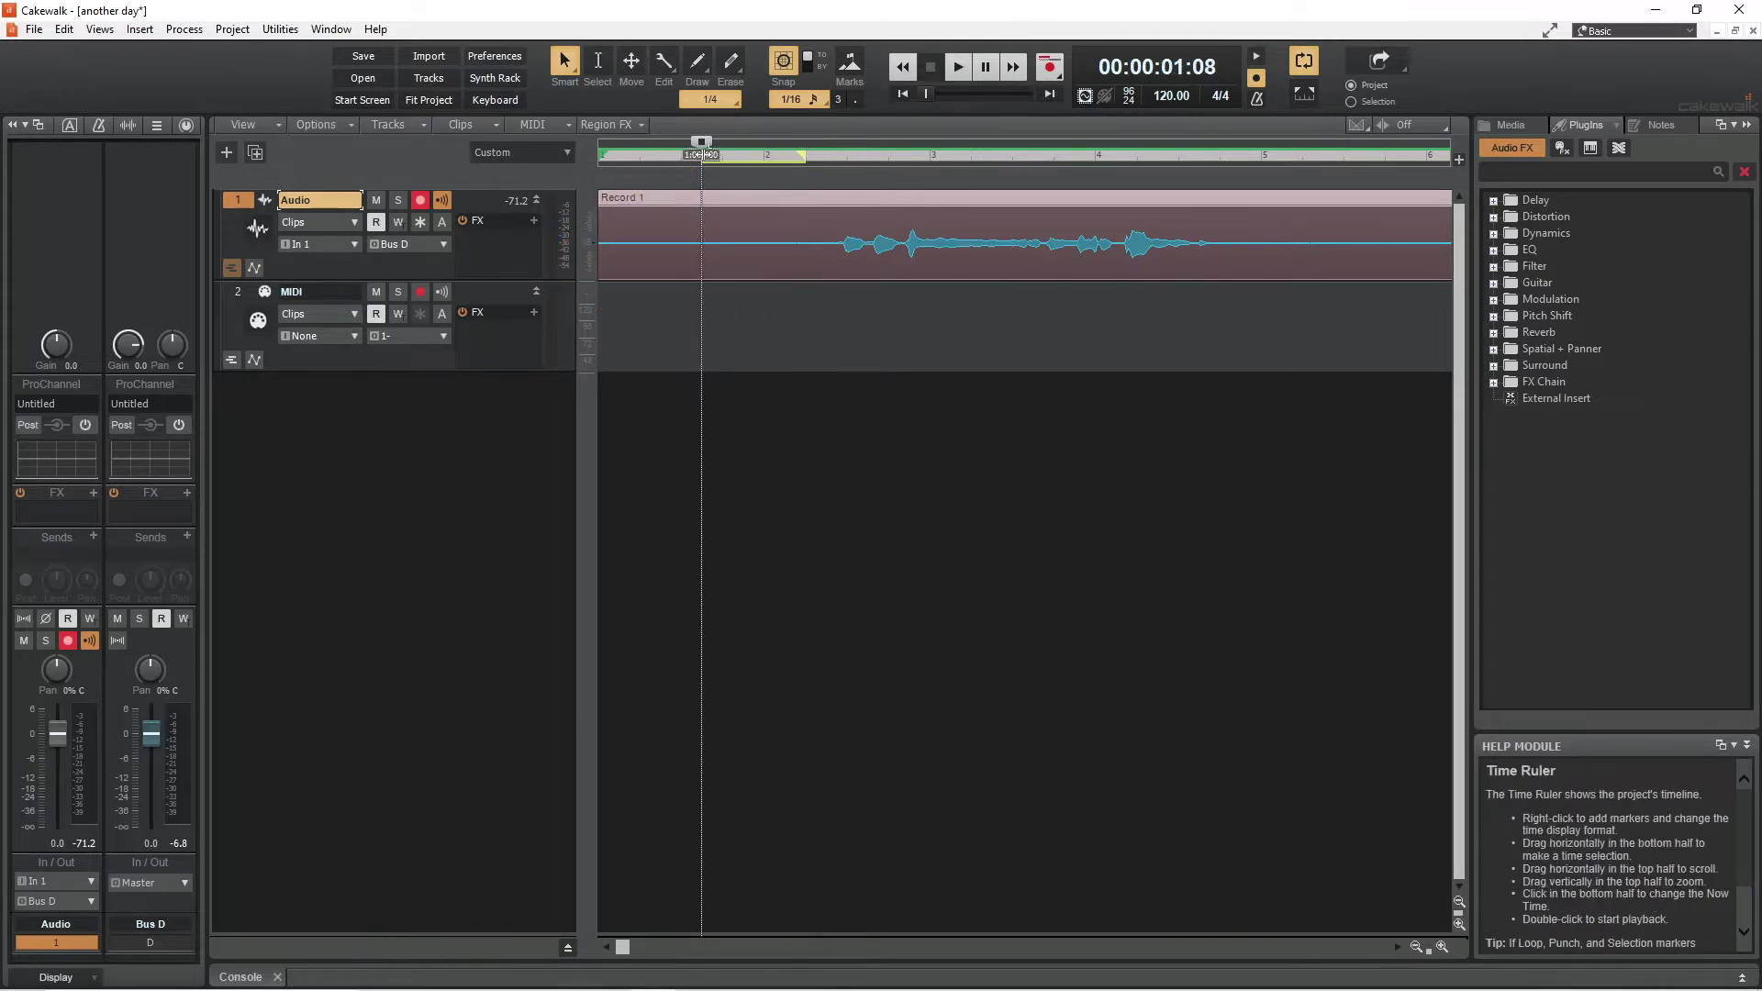
- Show the Audio track's ProChannel and enable its EQ module
left_click(186, 123)
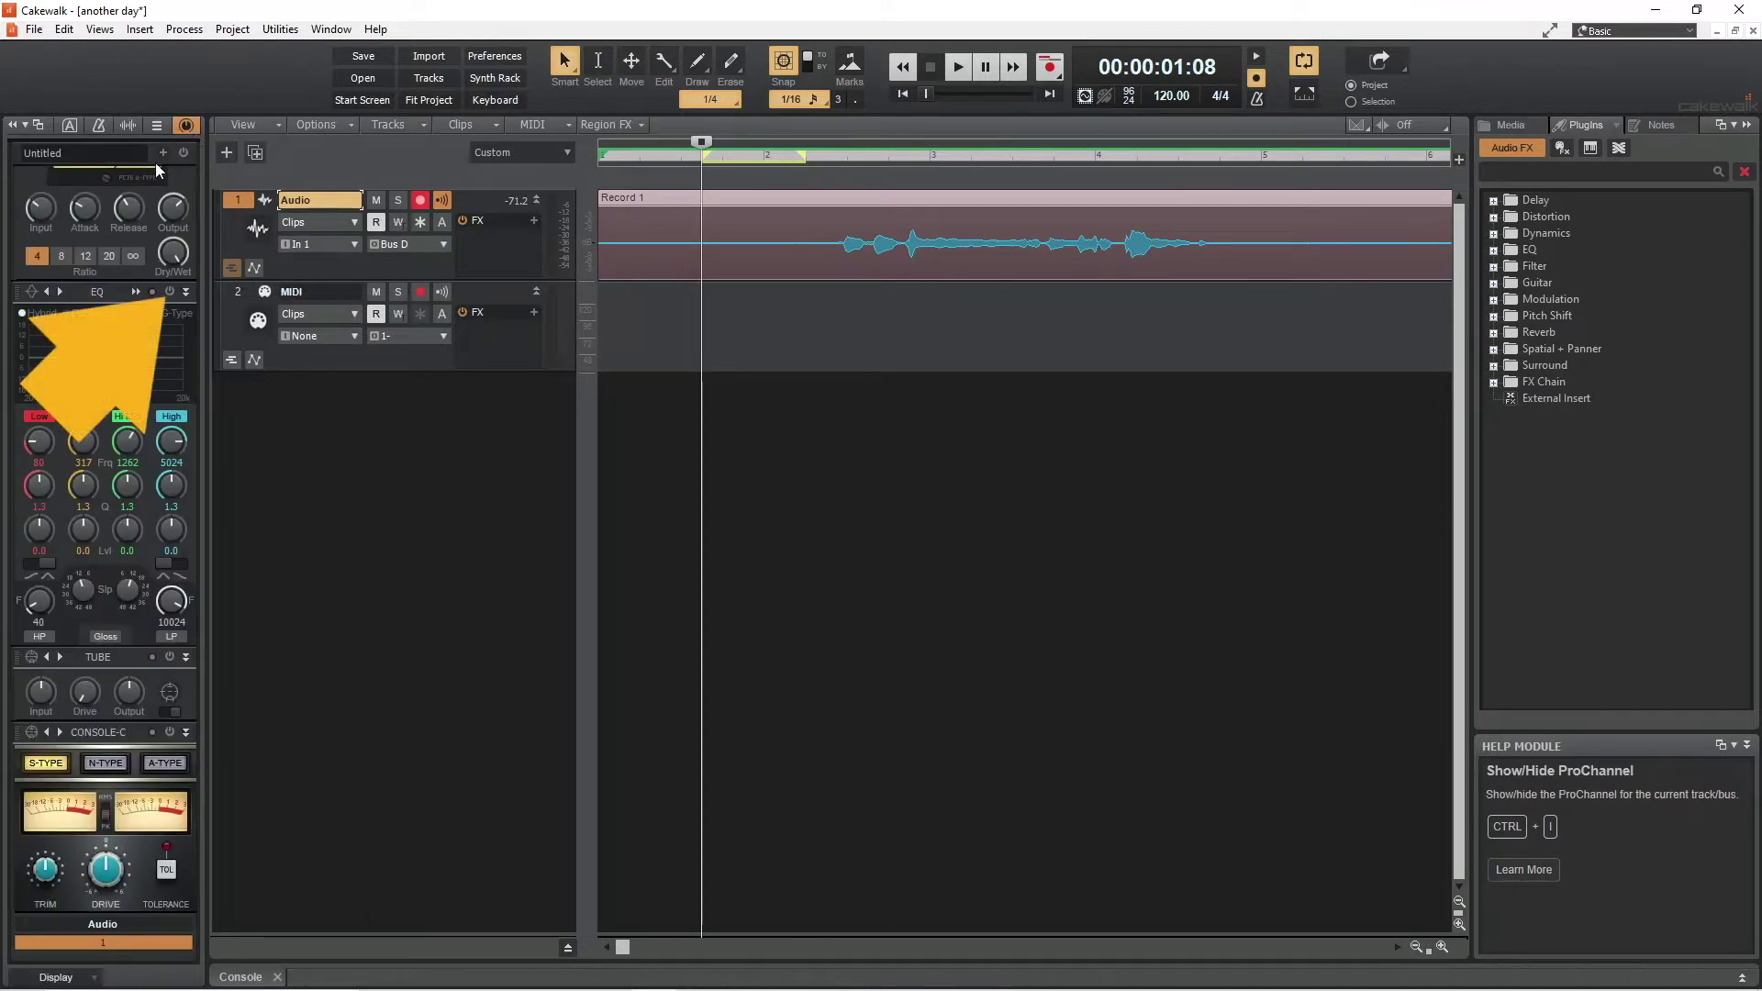
left_click(168, 292)
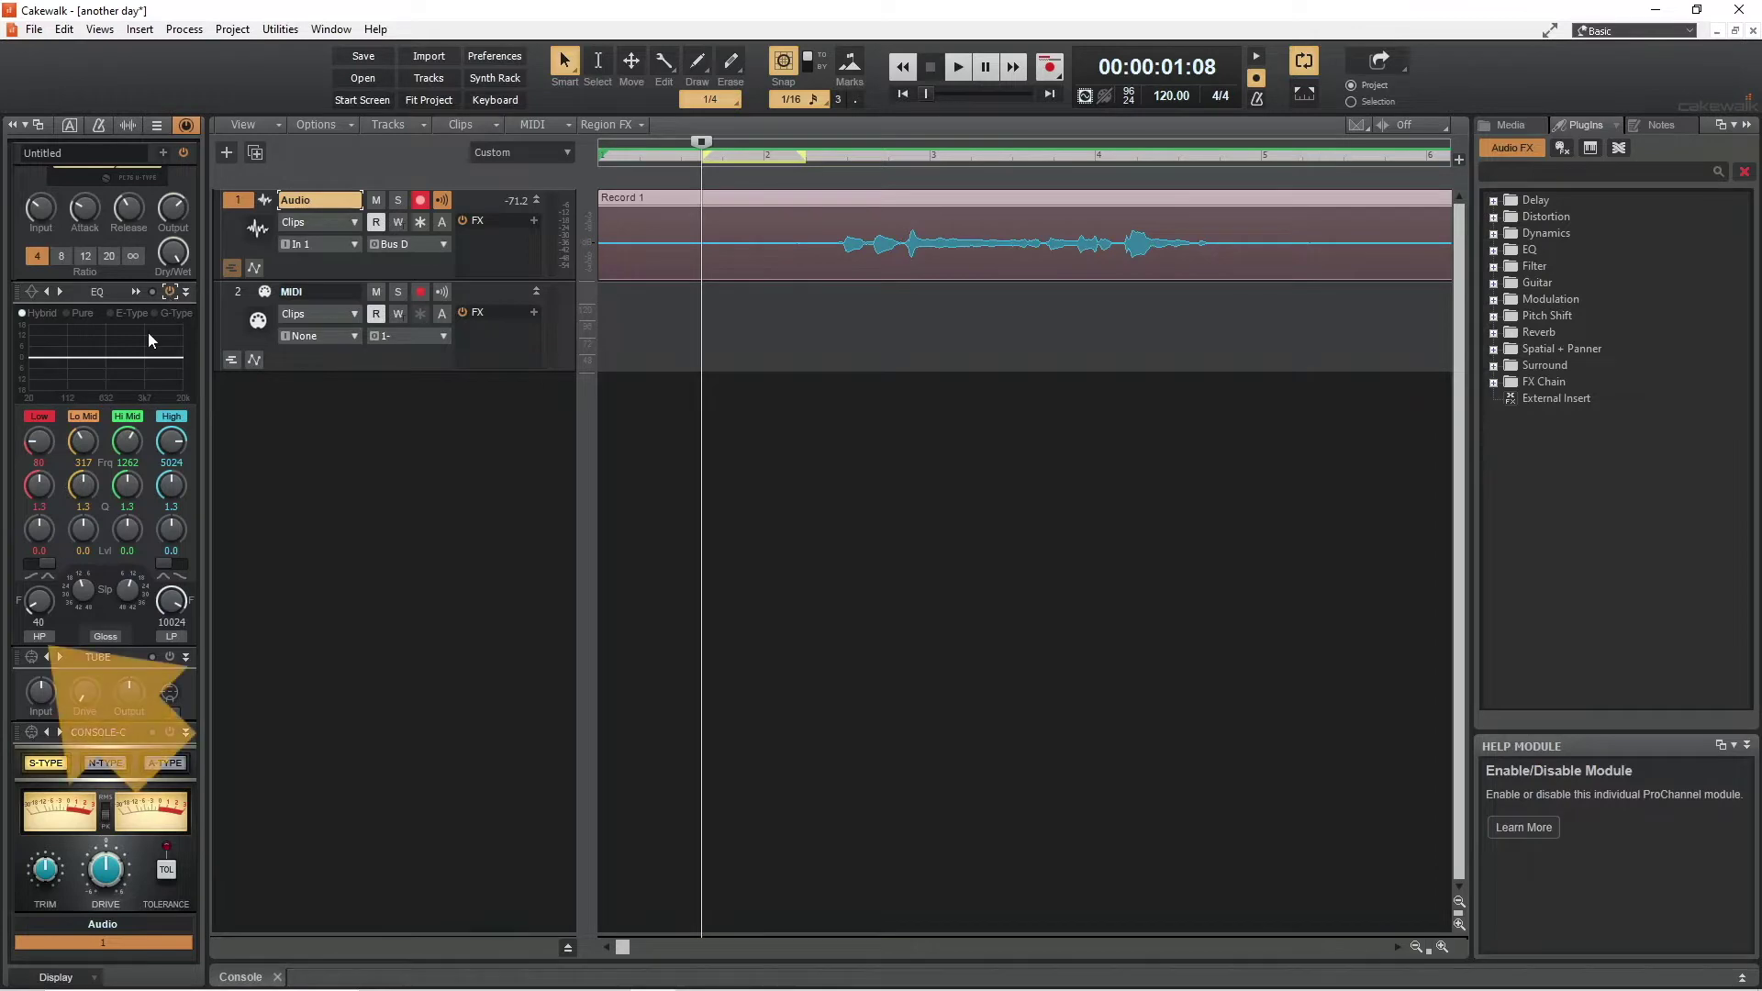
- Enable the EQ high-pass filter and raise its cutoff to about 198 Hz
left_click(40, 638)
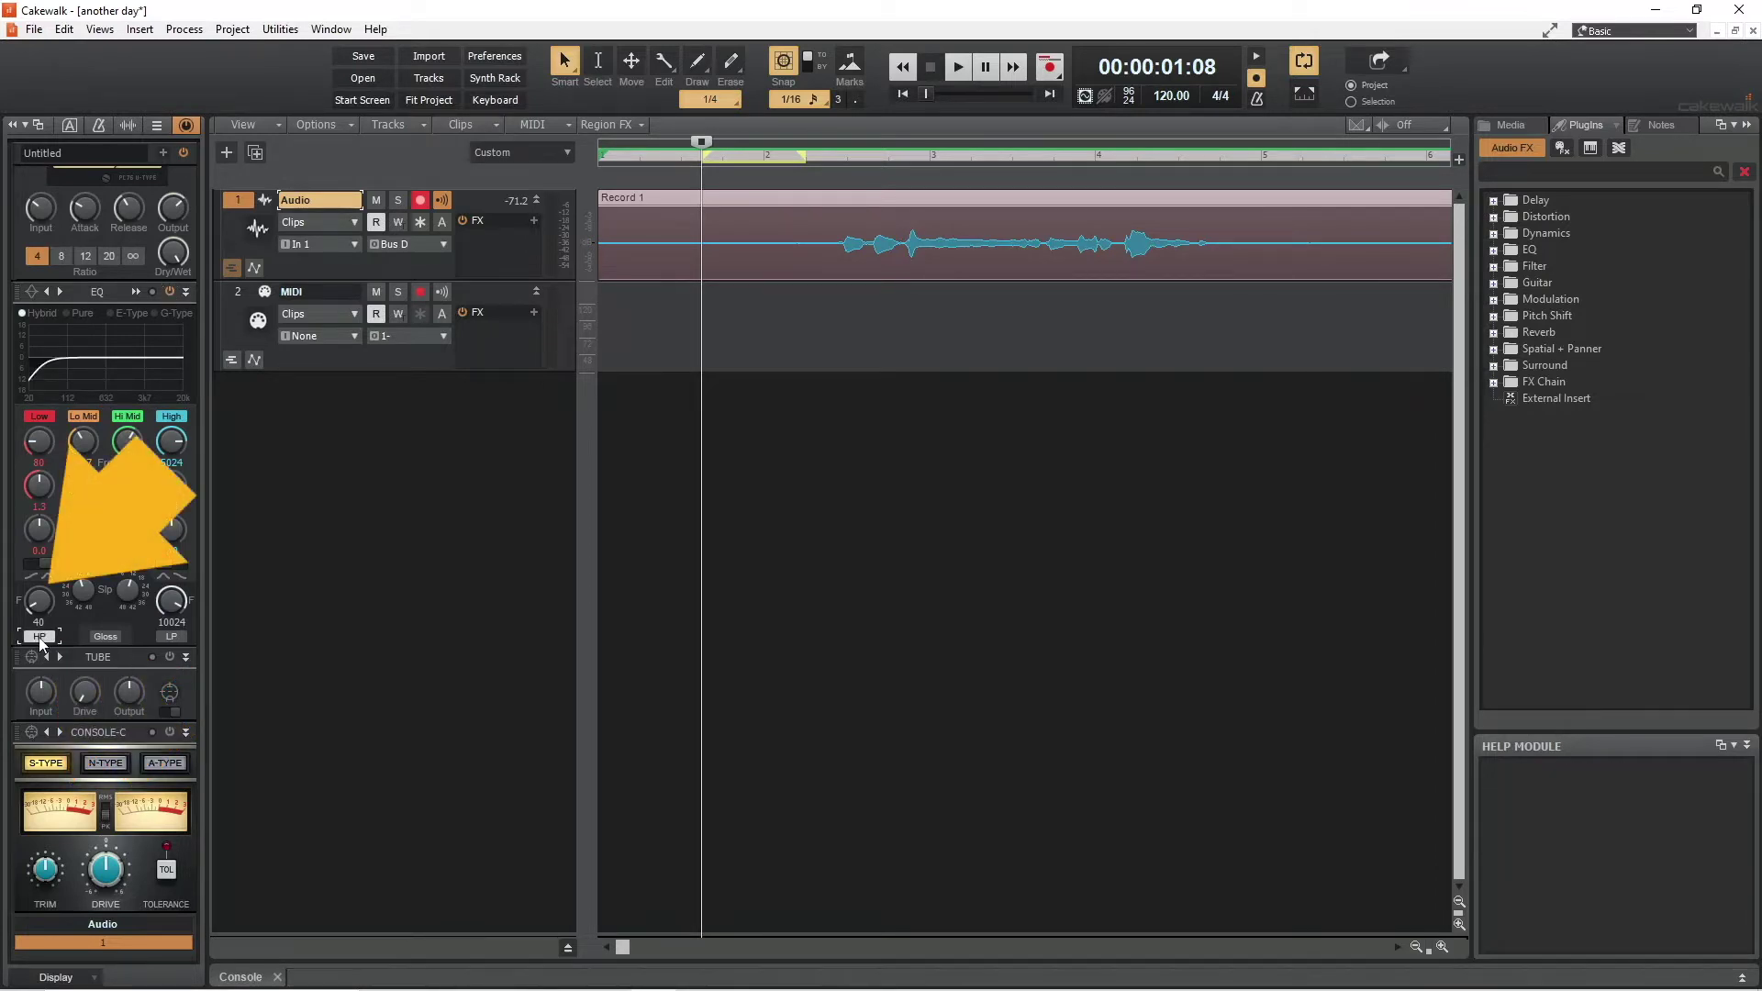
mouse_move(35, 604)
left_click_drag(35, 604, 35, 582)
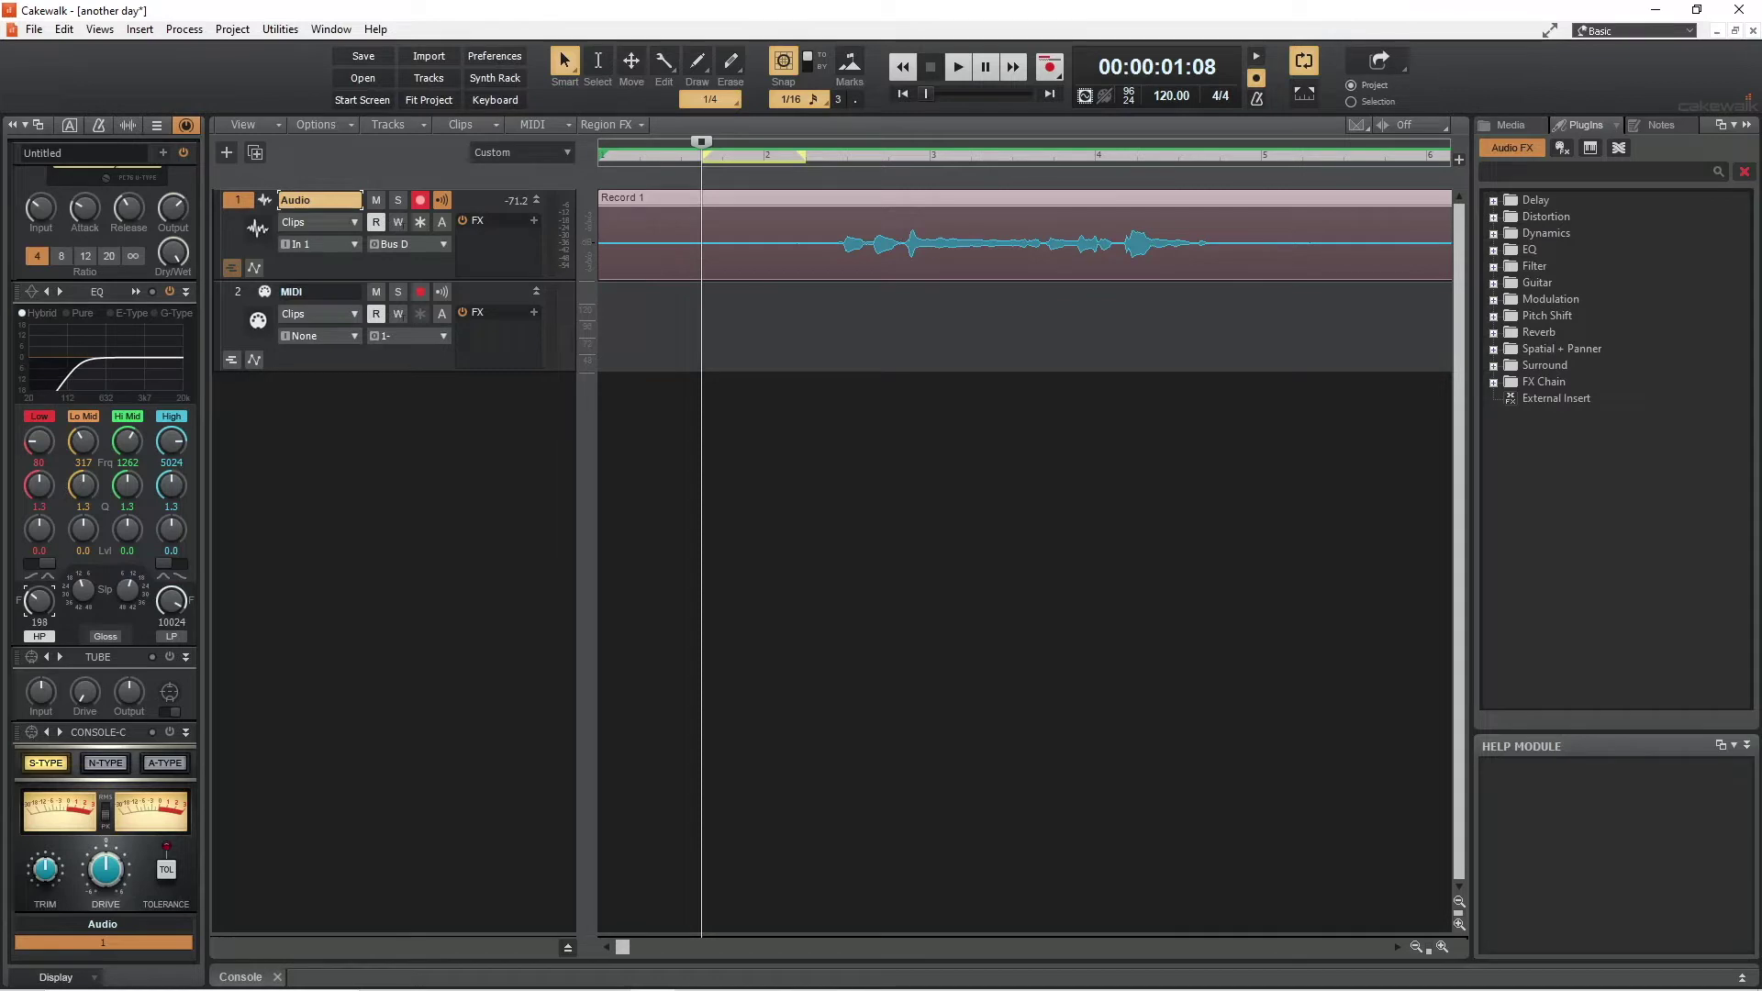
left_click_drag(35, 578, 34, 579)
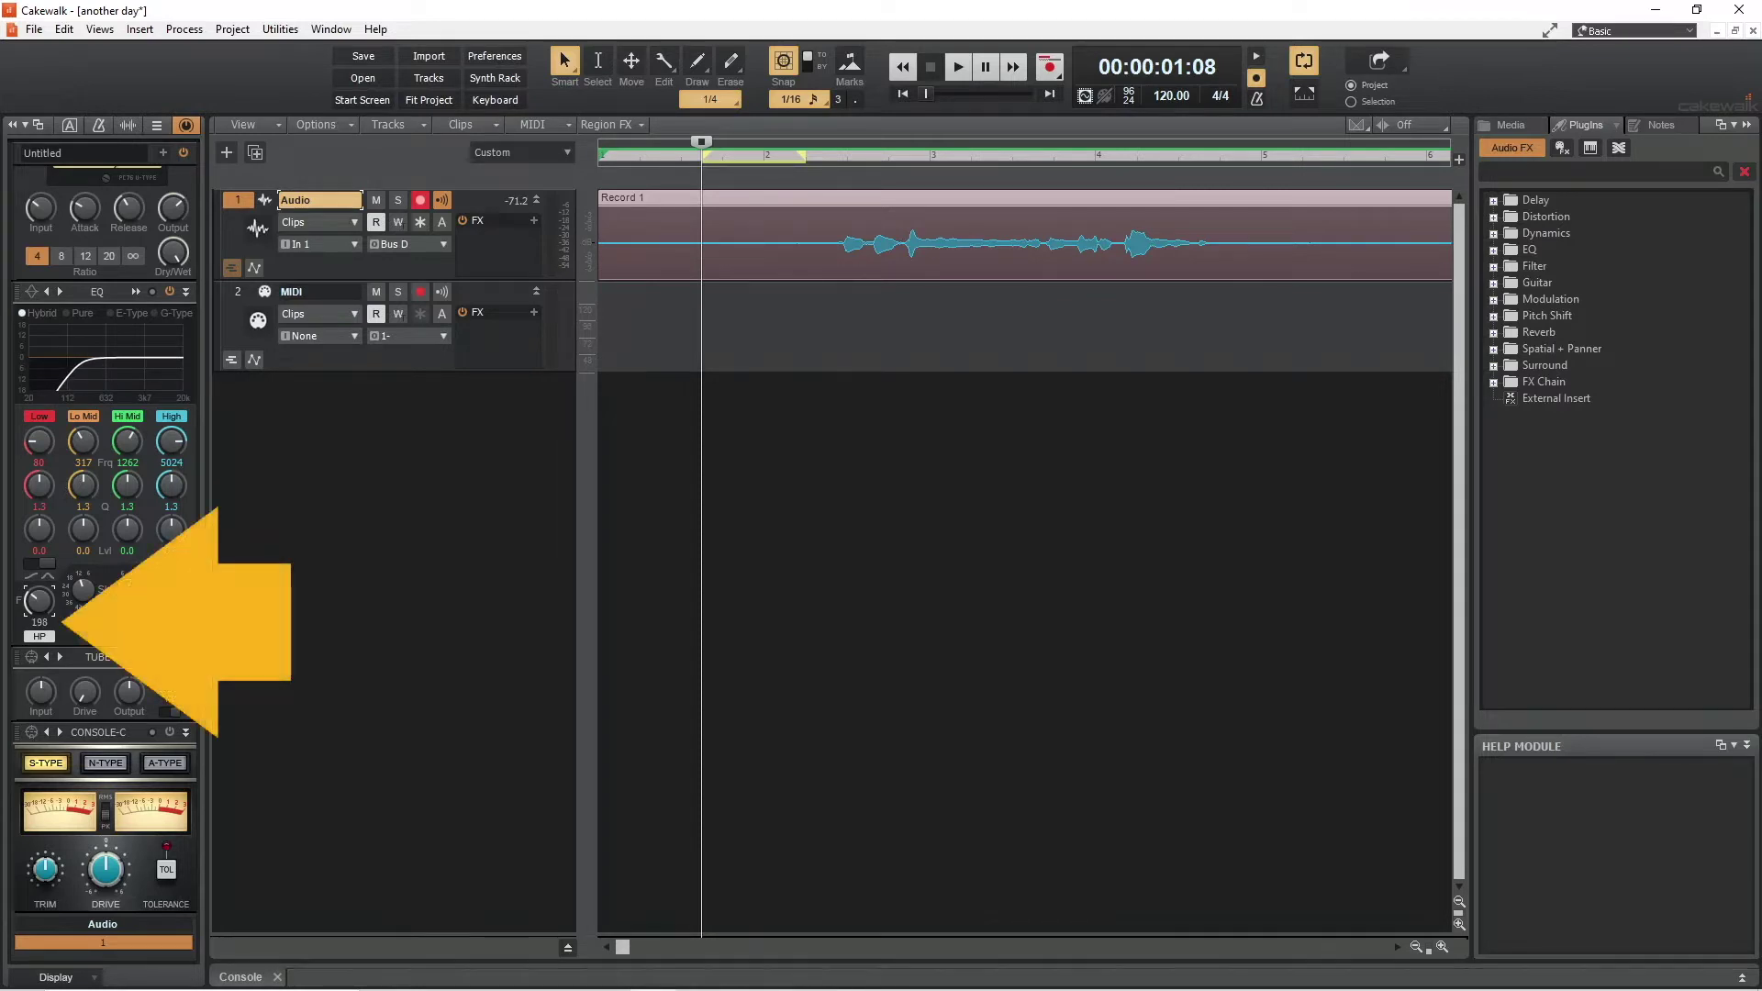
mouse_move(46, 634)
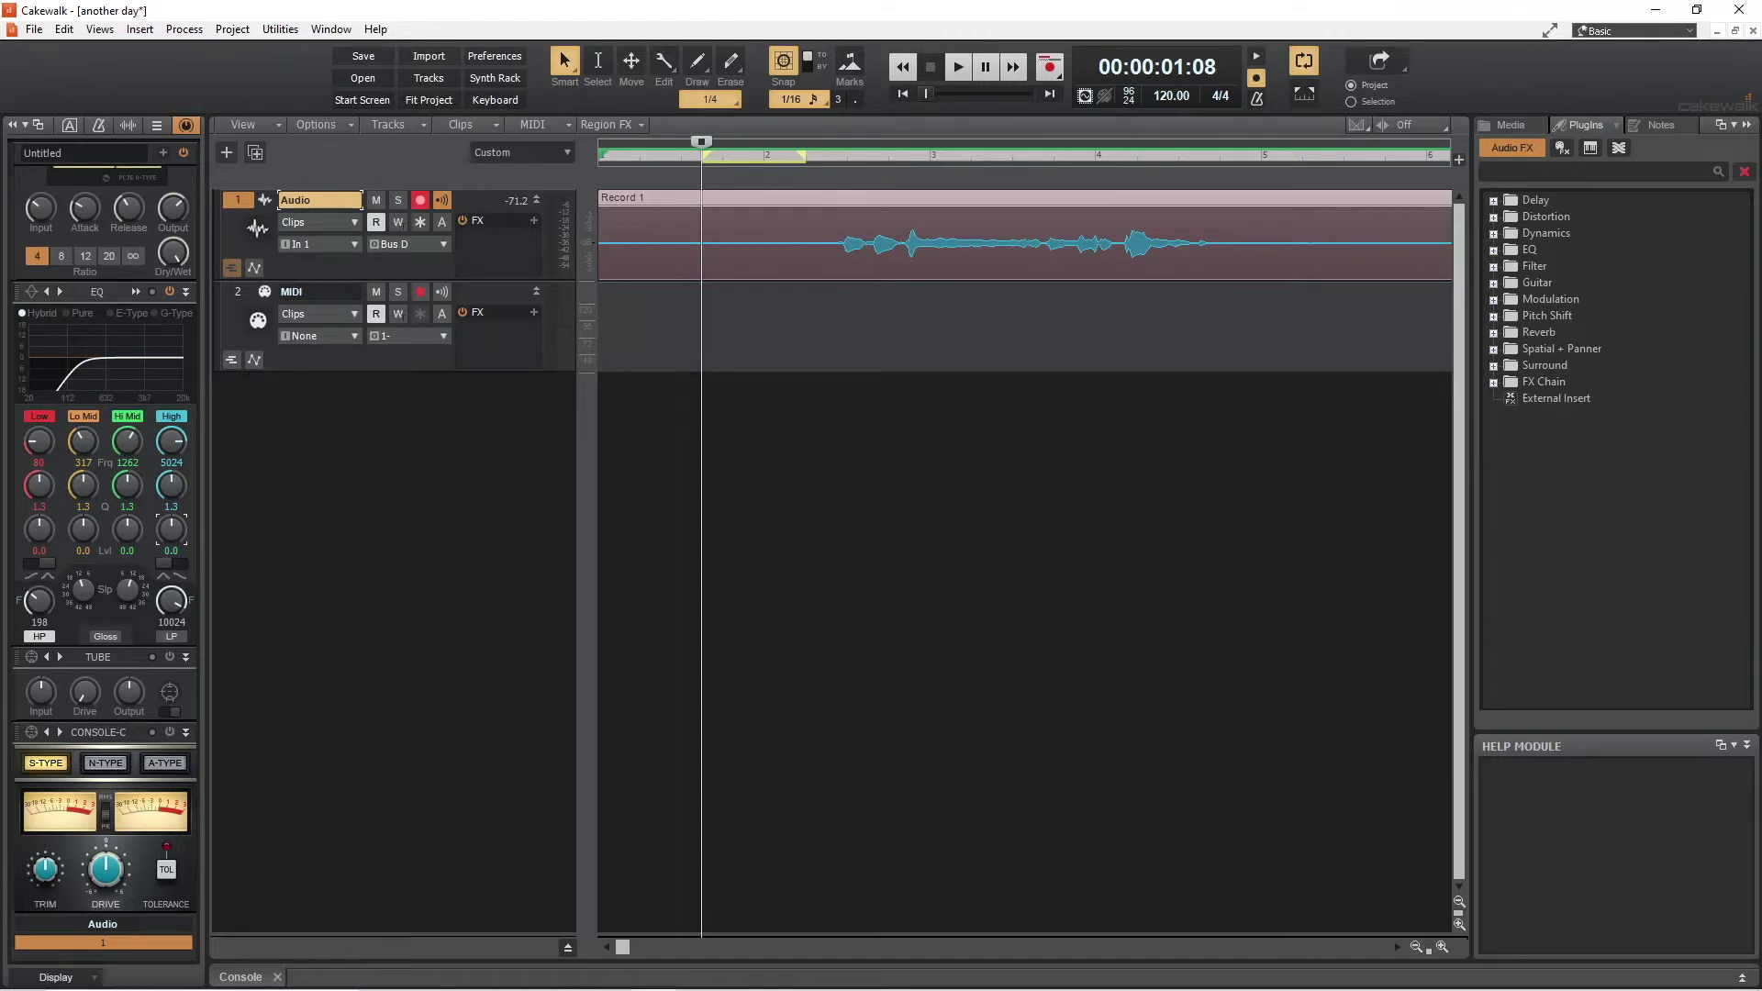
- Lower the EQ High band level to -4.9 and raise its Q to 4.9
scroll(171, 530, "down", 4)
scroll(172, 530, "down", 2)
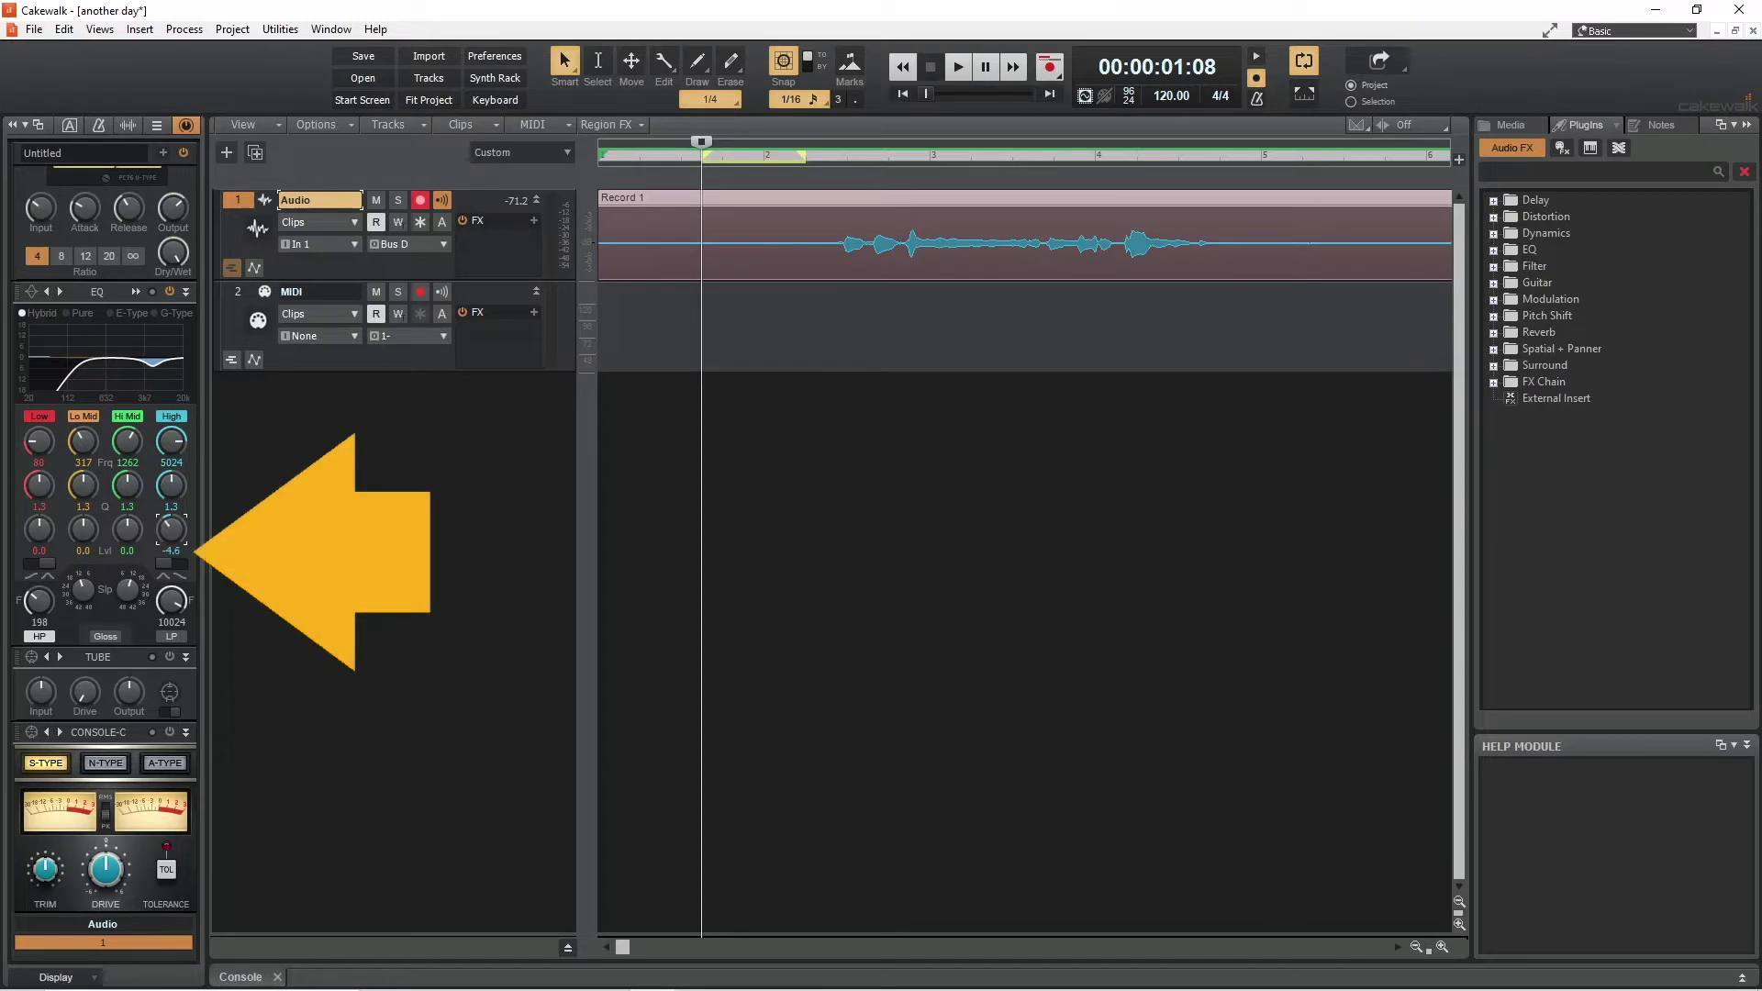
scroll(172, 532, "down", 1)
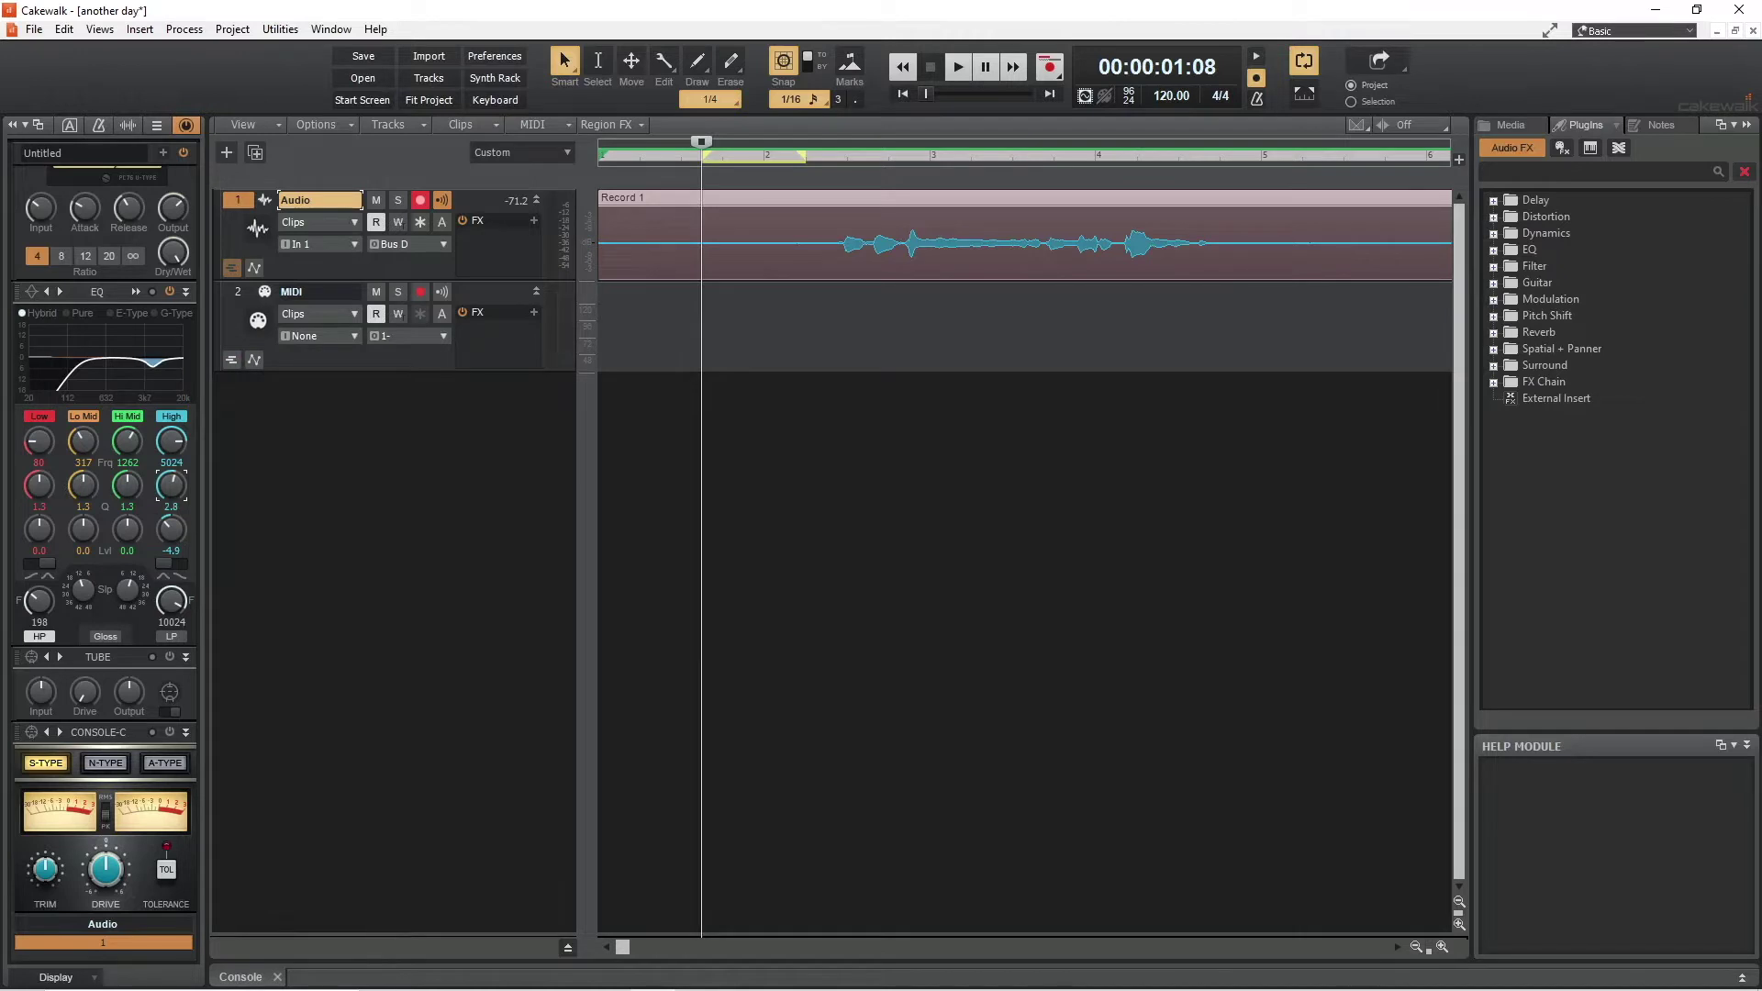
scroll(171, 485, "up", 1)
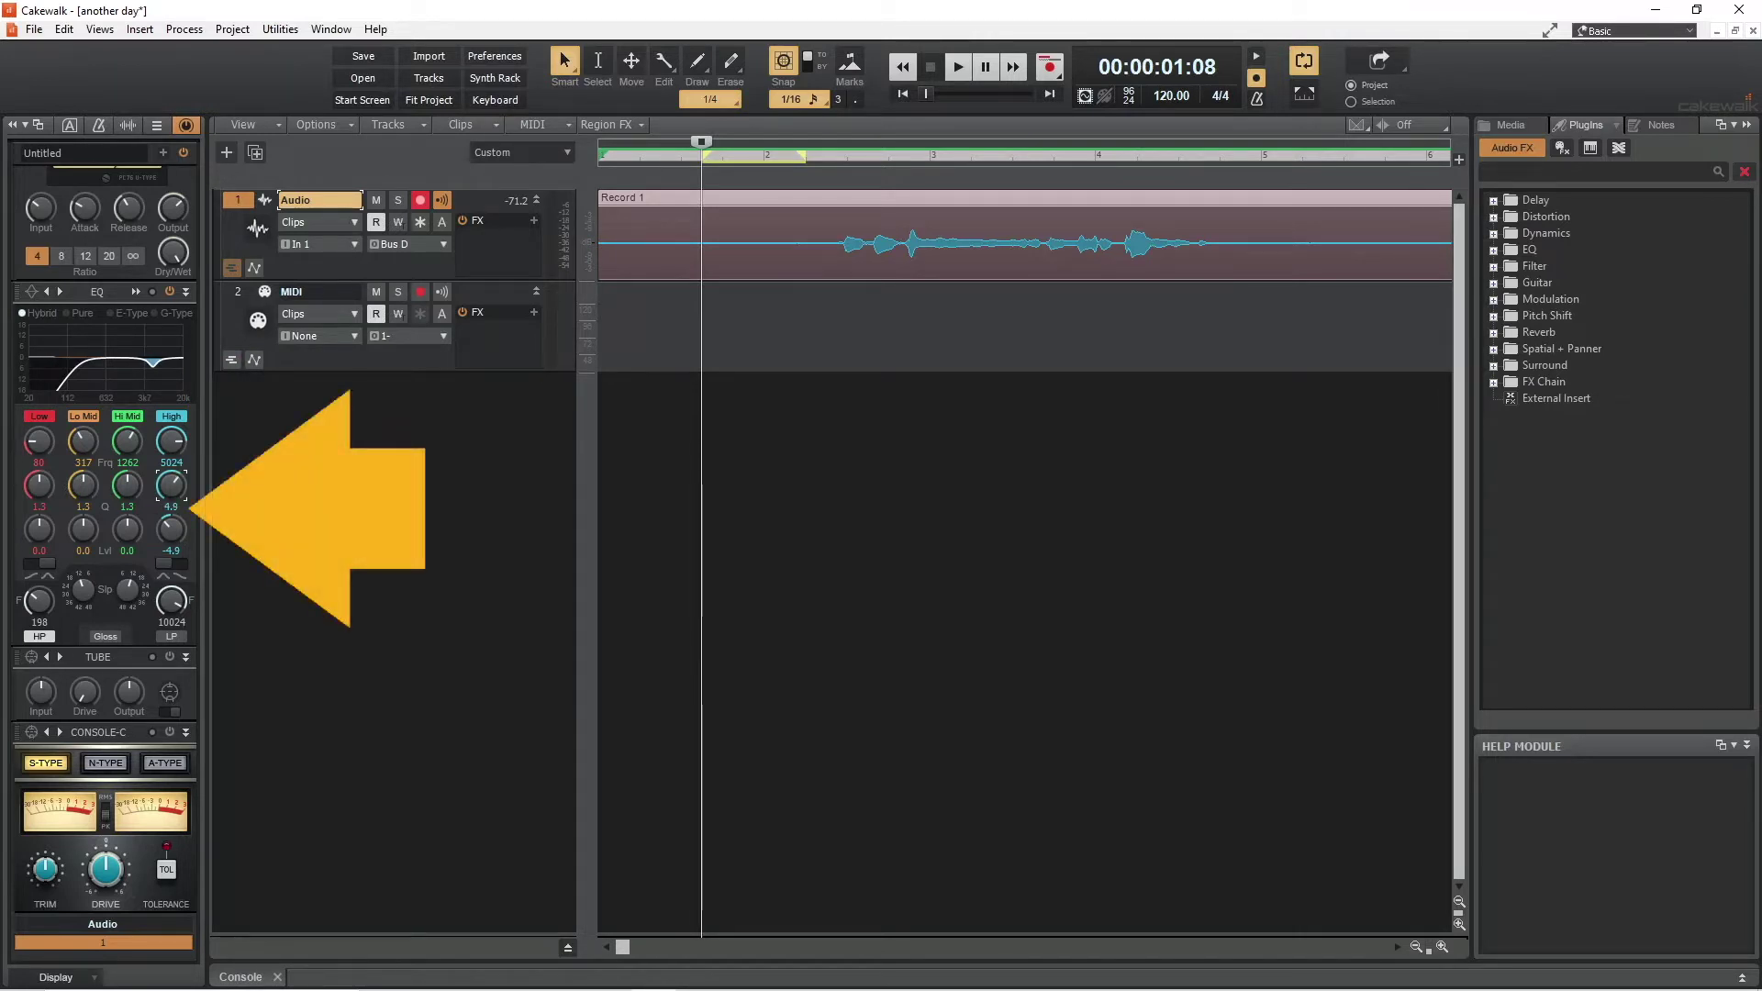
scroll(171, 485, "up", 1)
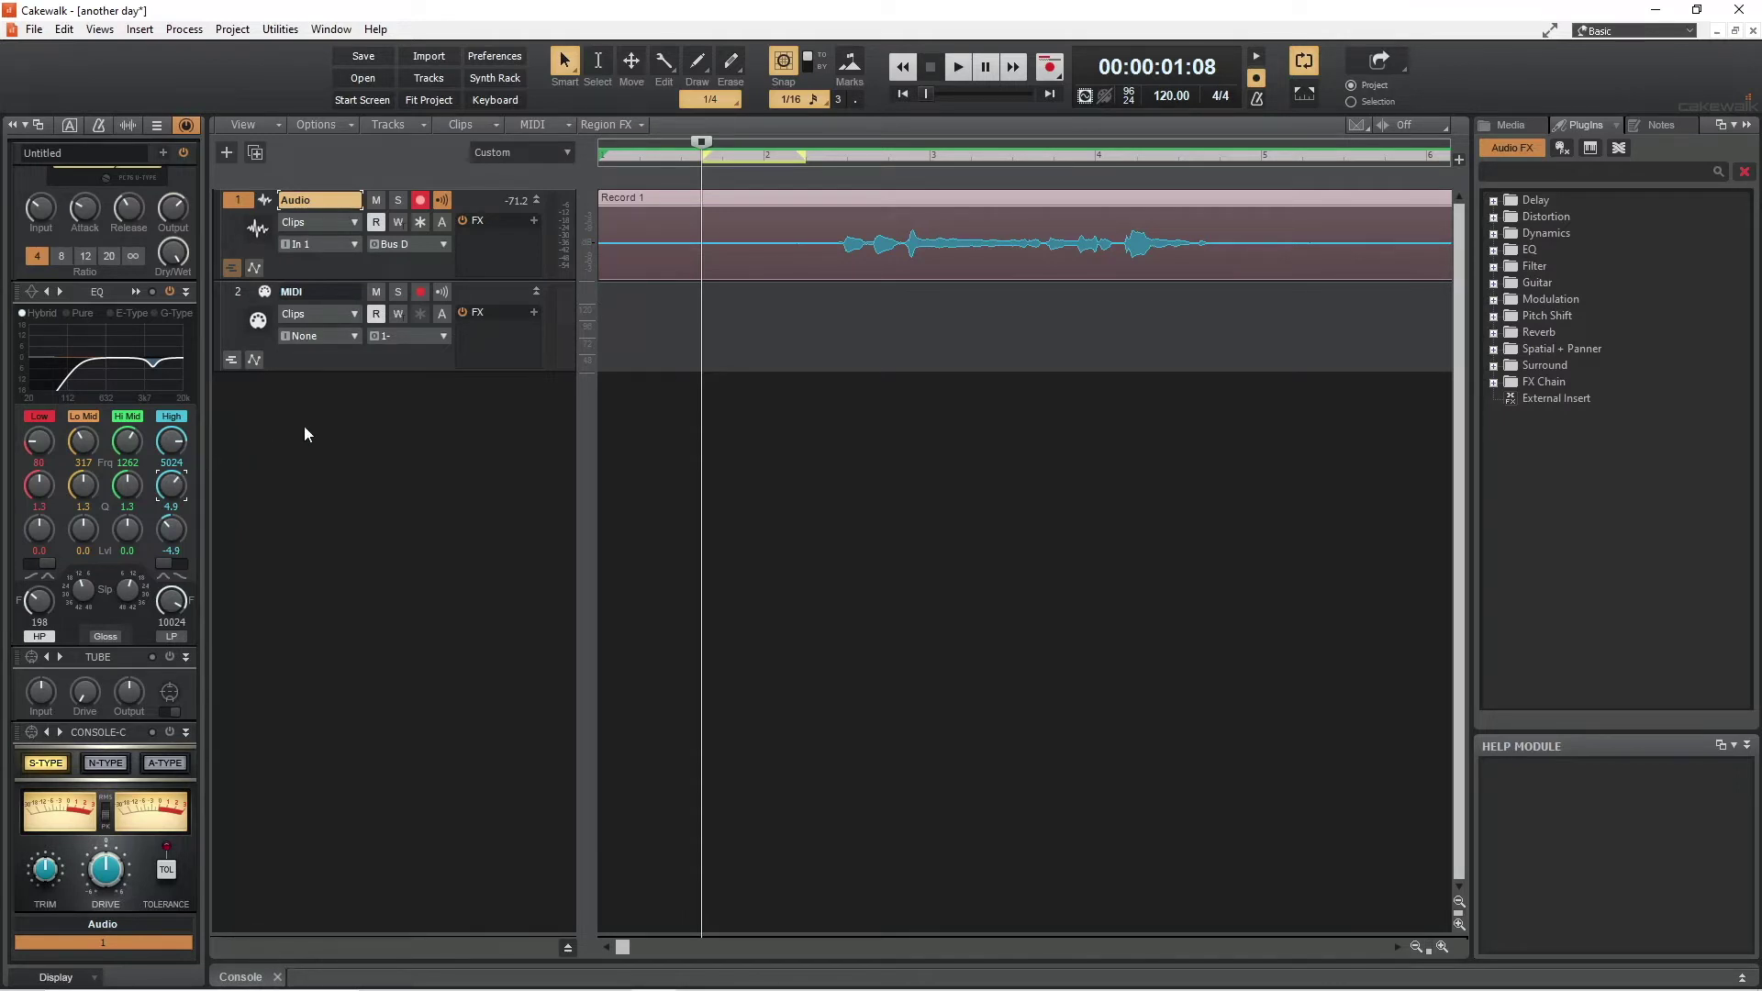
- Start looped playback and lower the High band frequency to about 3325 Hz
left_click(961, 69)
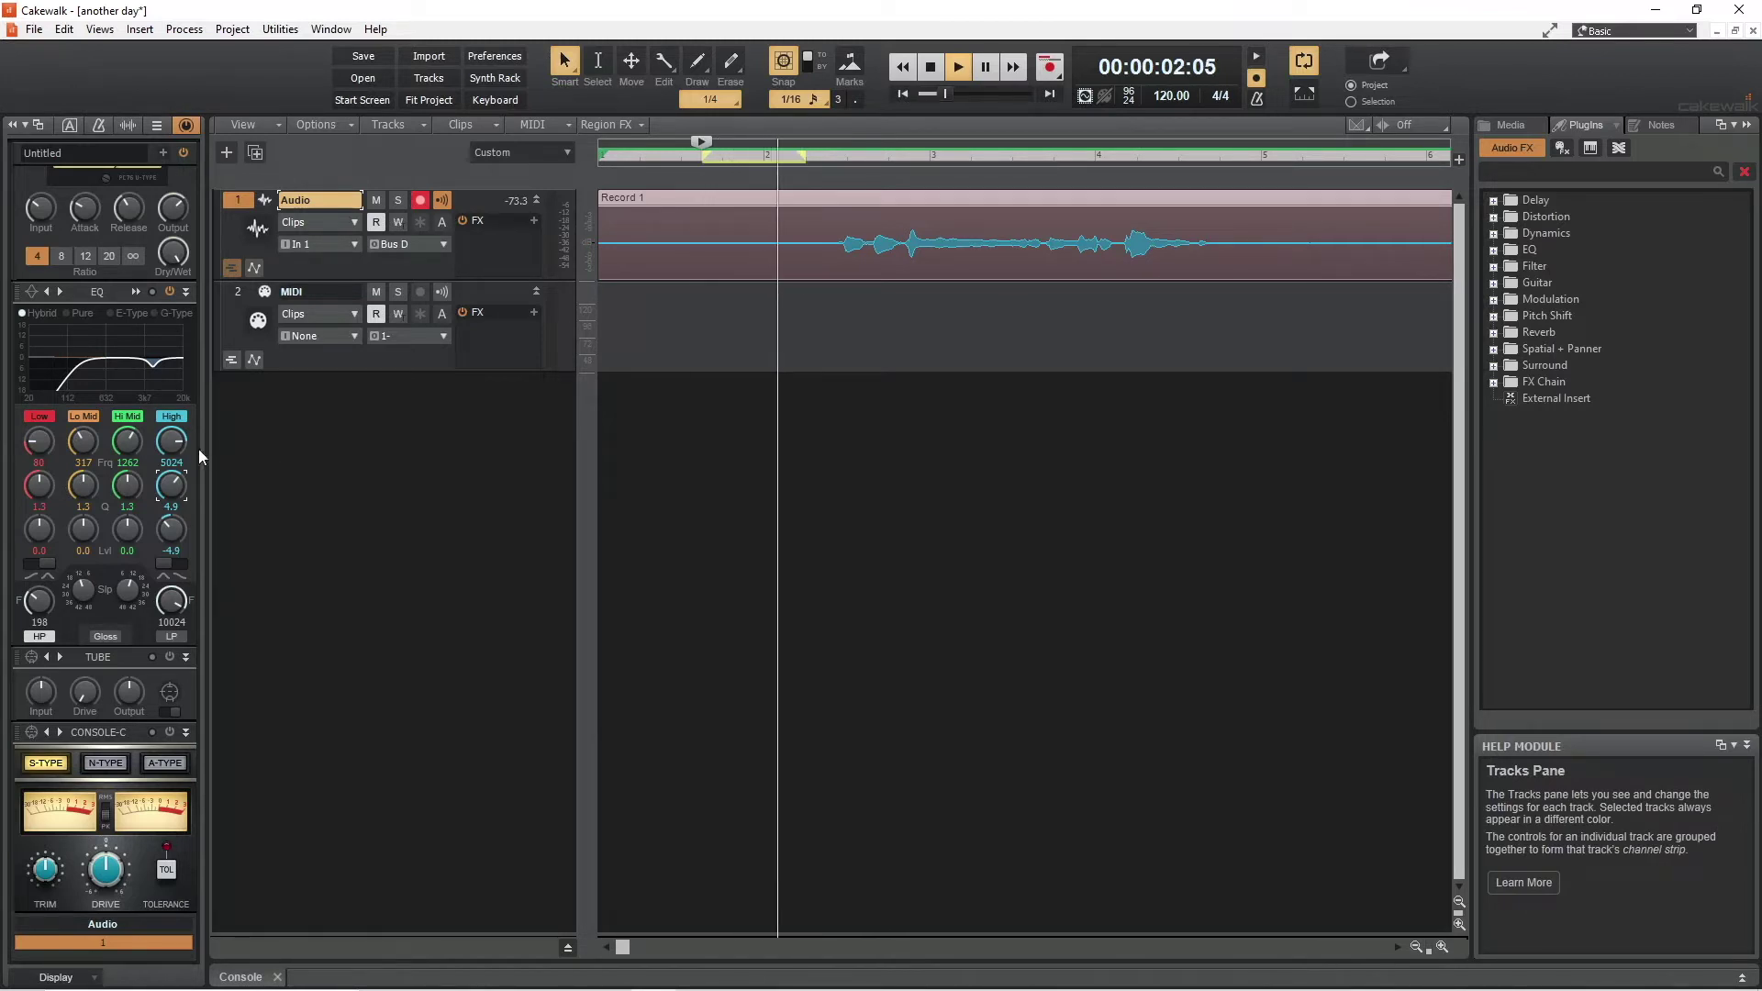
left_click(173, 444)
left_click_drag(172, 445, 173, 479)
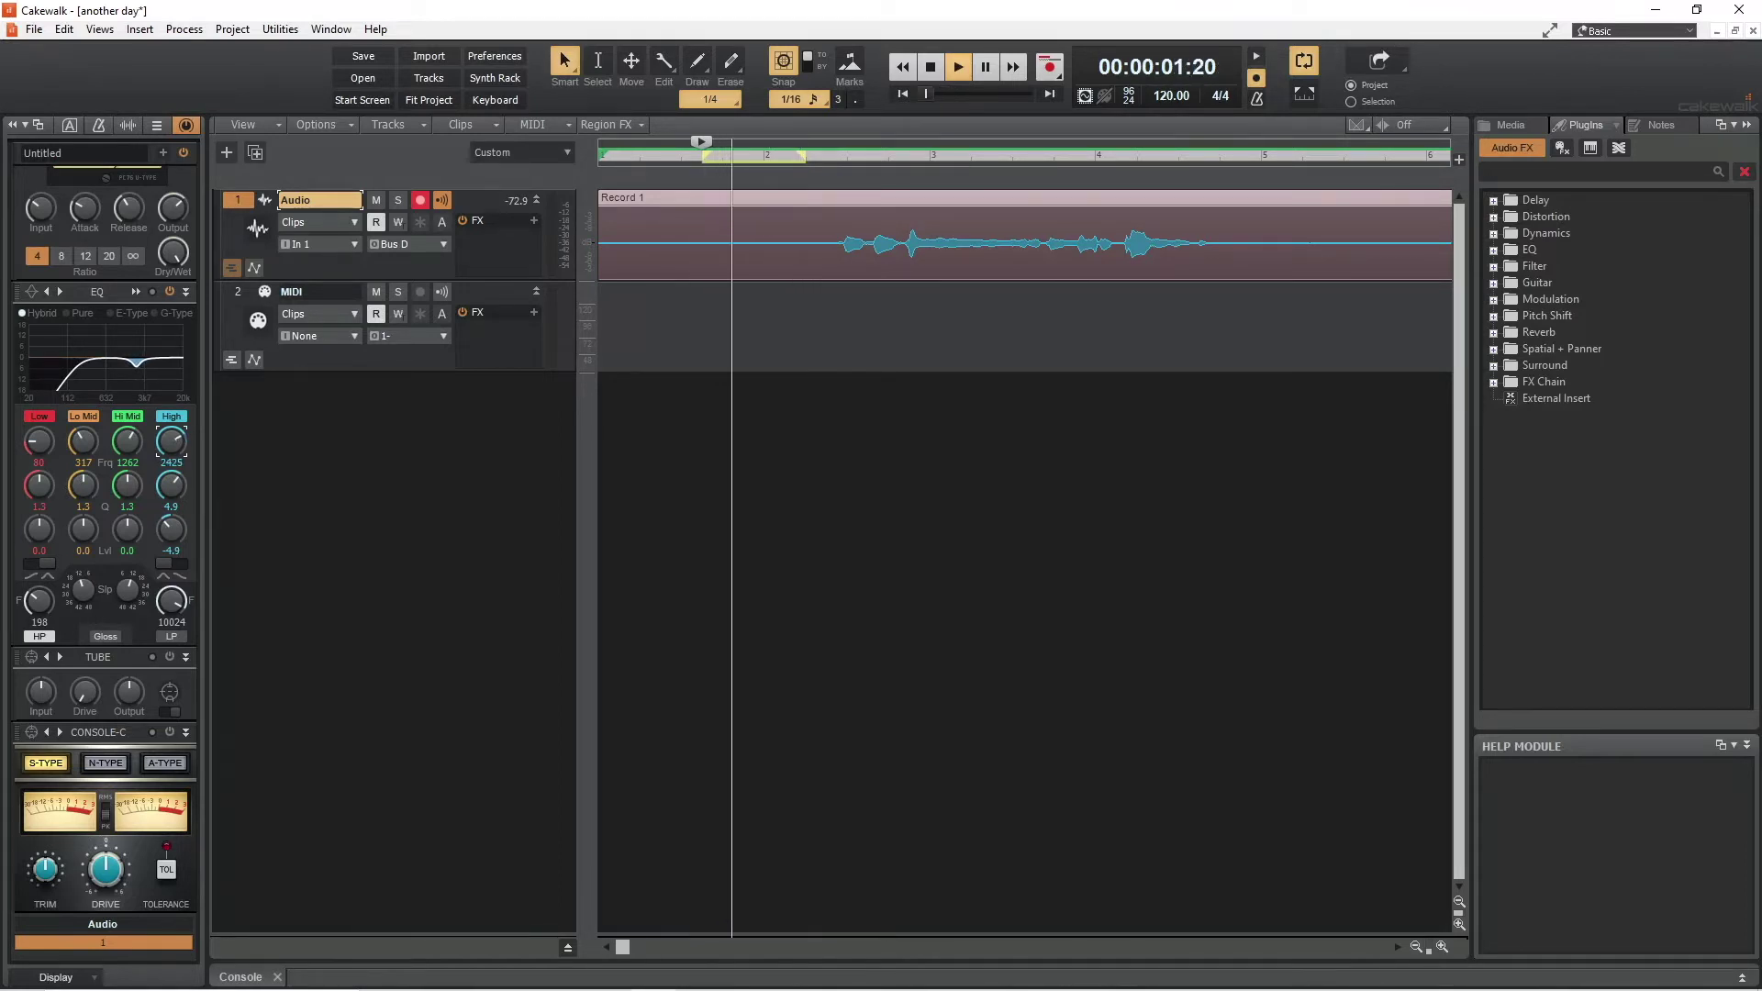
- A/B the High band cut by bypassing and re-enabling it repeatedly during playback
left_click(169, 416)
left_click(169, 416)
left_click(170, 417)
left_click(170, 416)
scroll(173, 446, "up", 1)
left_click(170, 418)
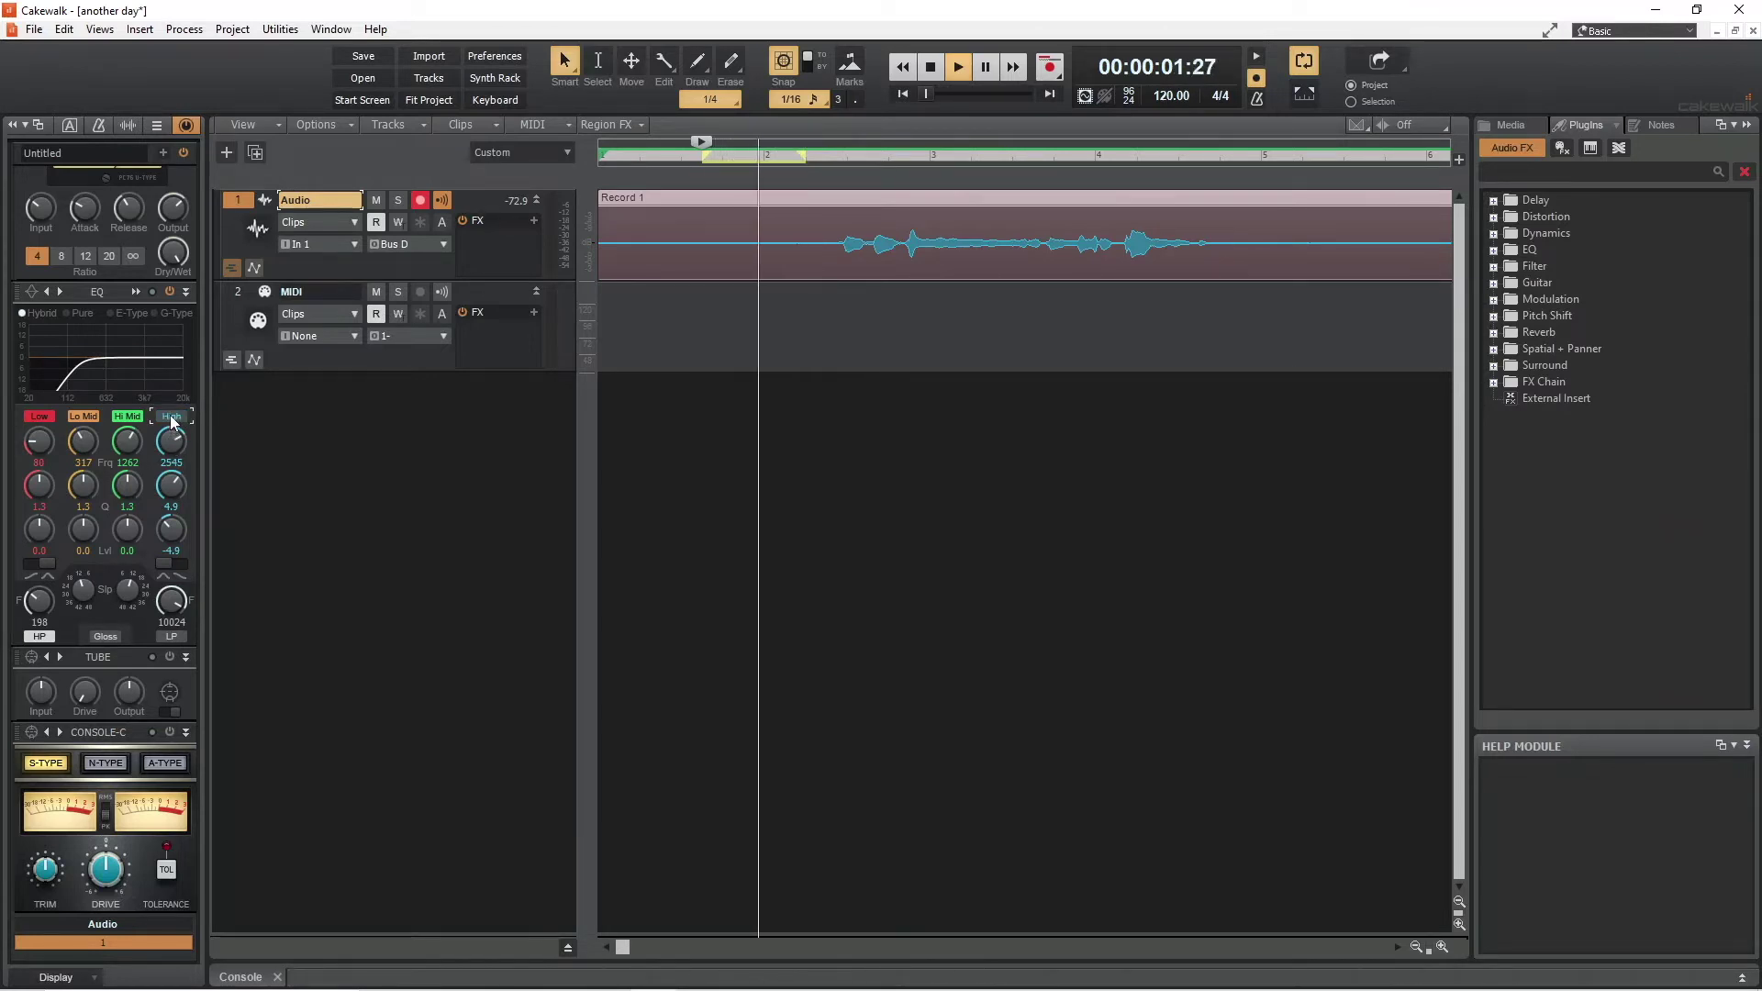
left_click(169, 417)
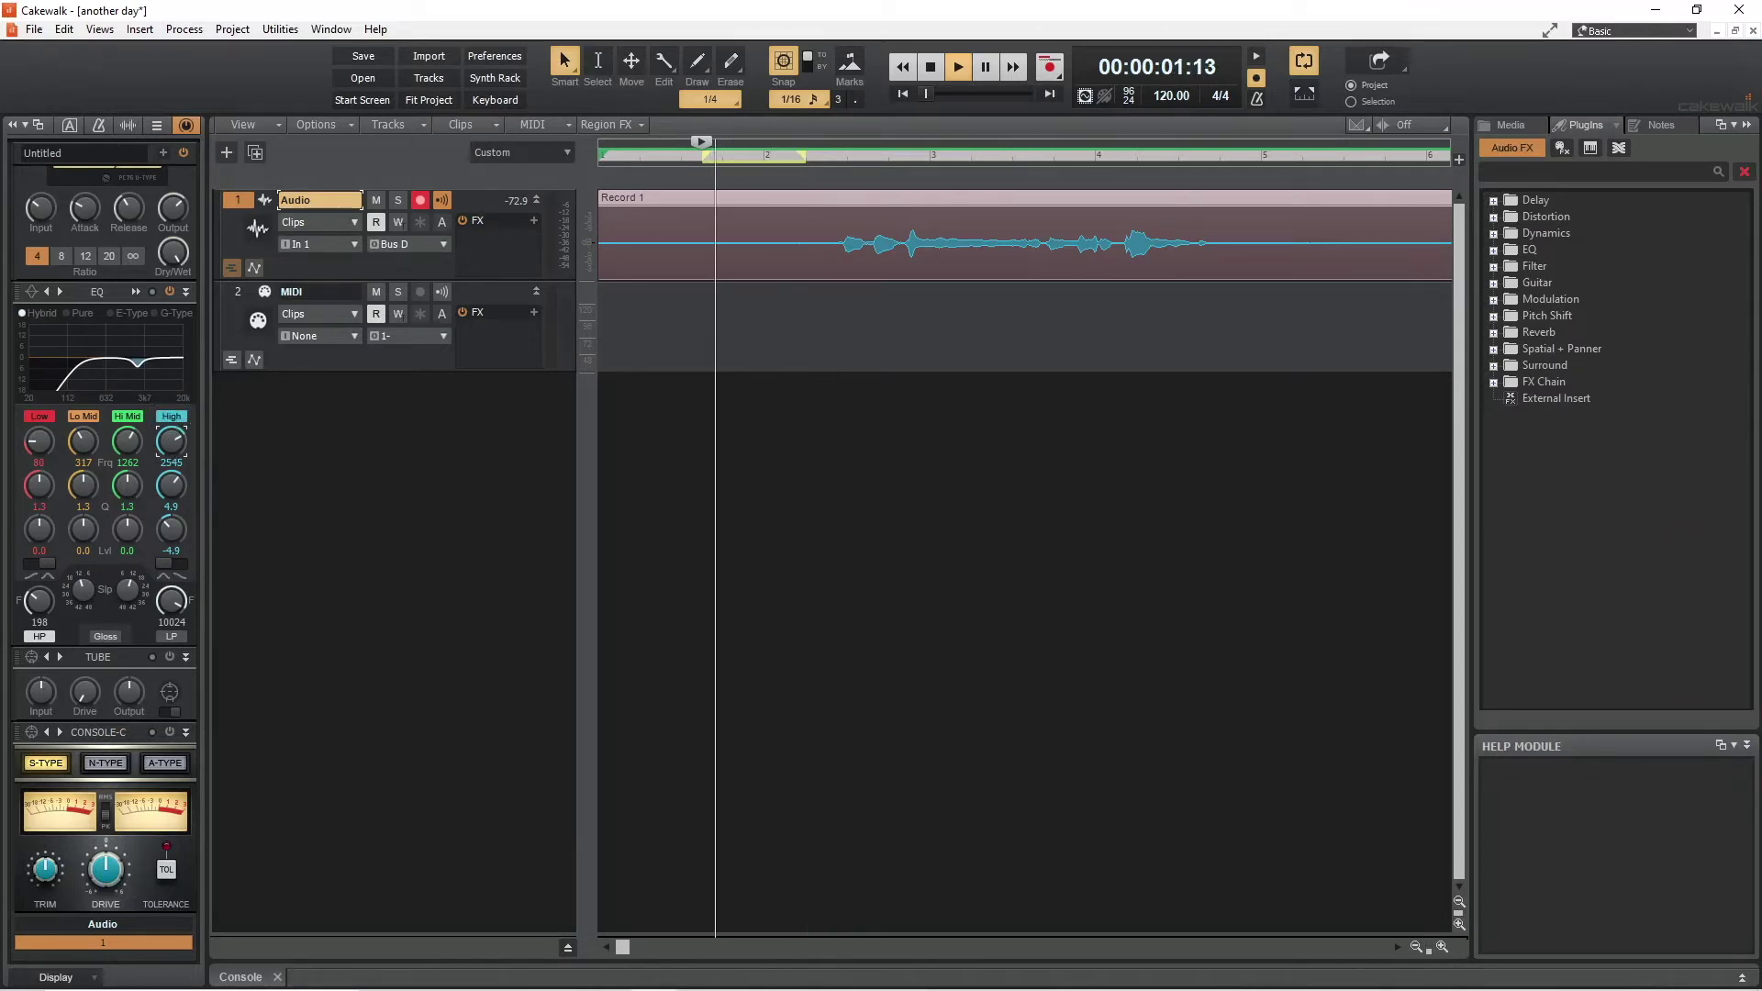
- Settle the High band frequency at 2545 Hz and compare it bypassed versus enabled
scroll(171, 441, "down", 8)
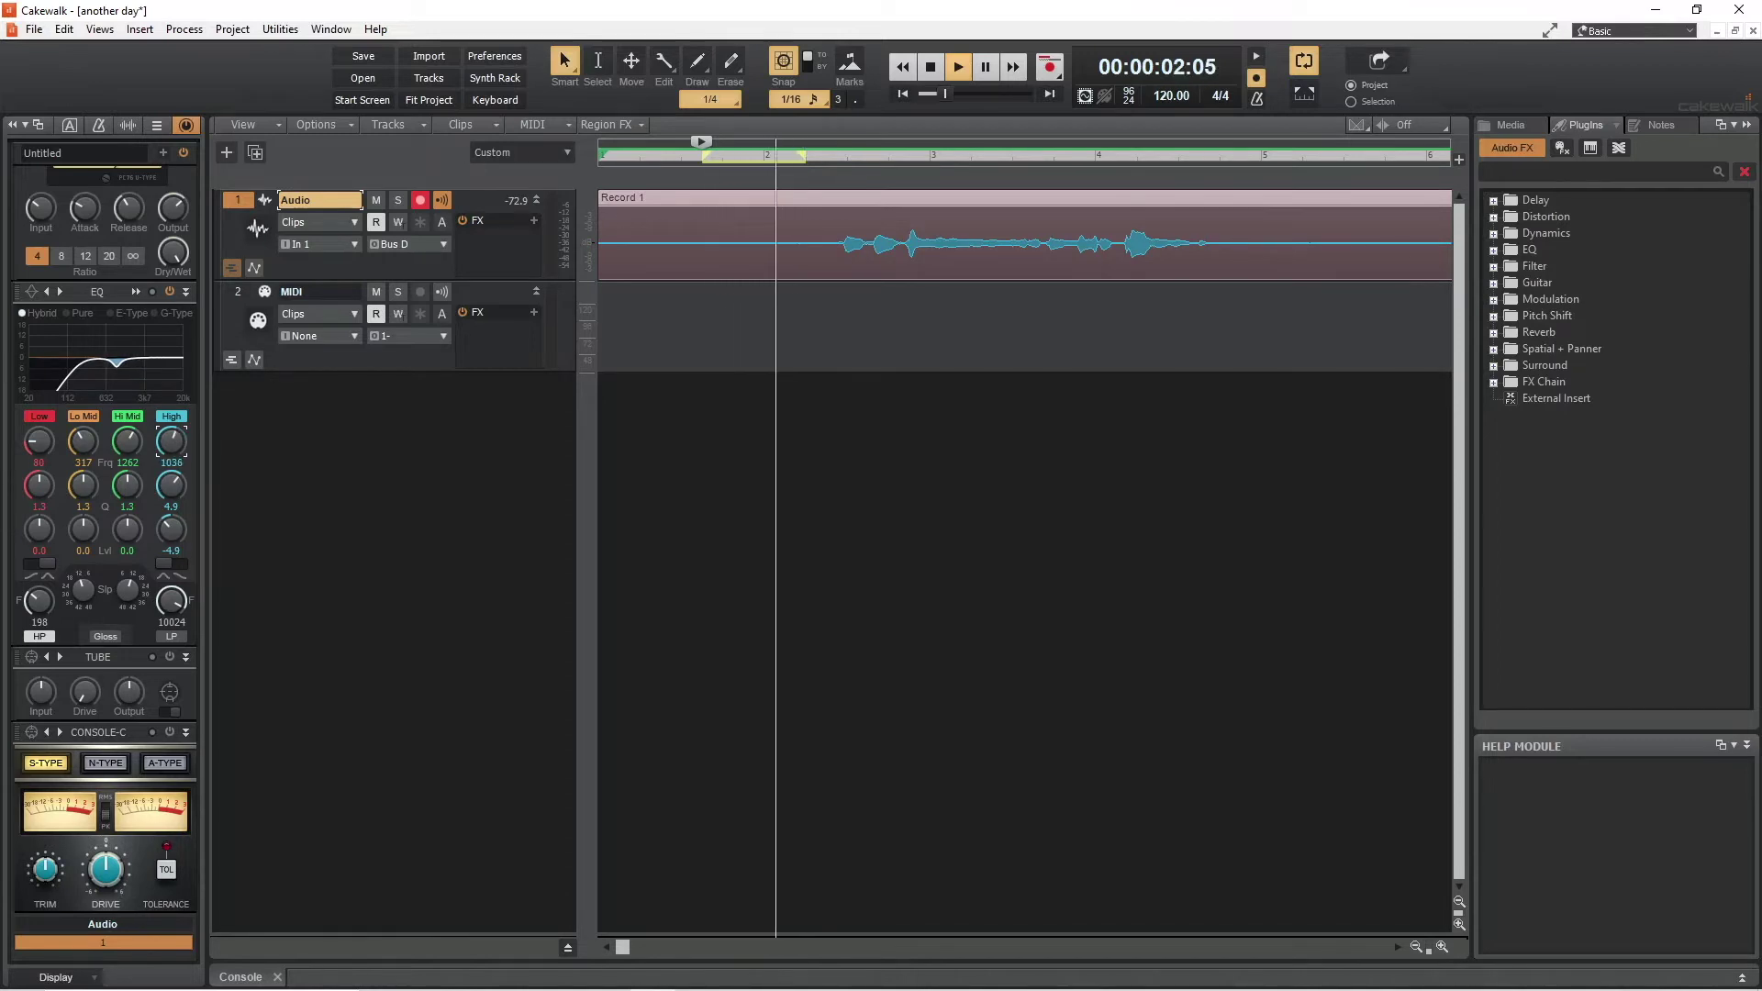
scroll(171, 441, "up", 3)
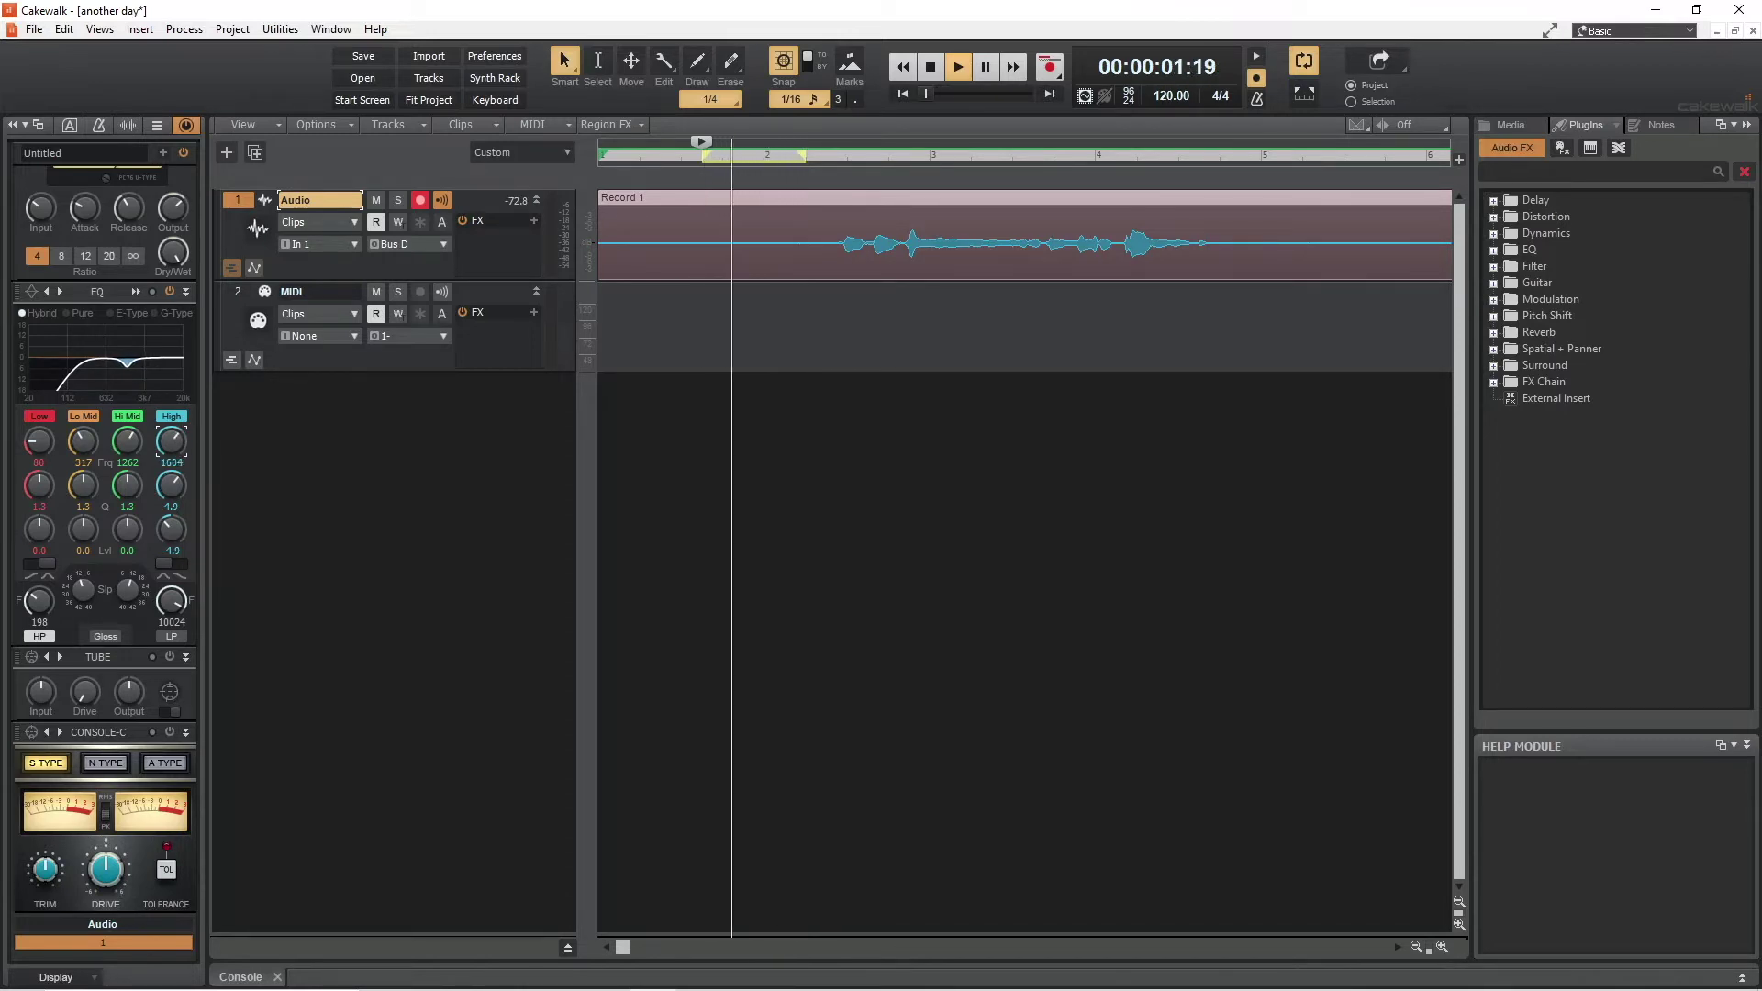
scroll(171, 442, "up", 3)
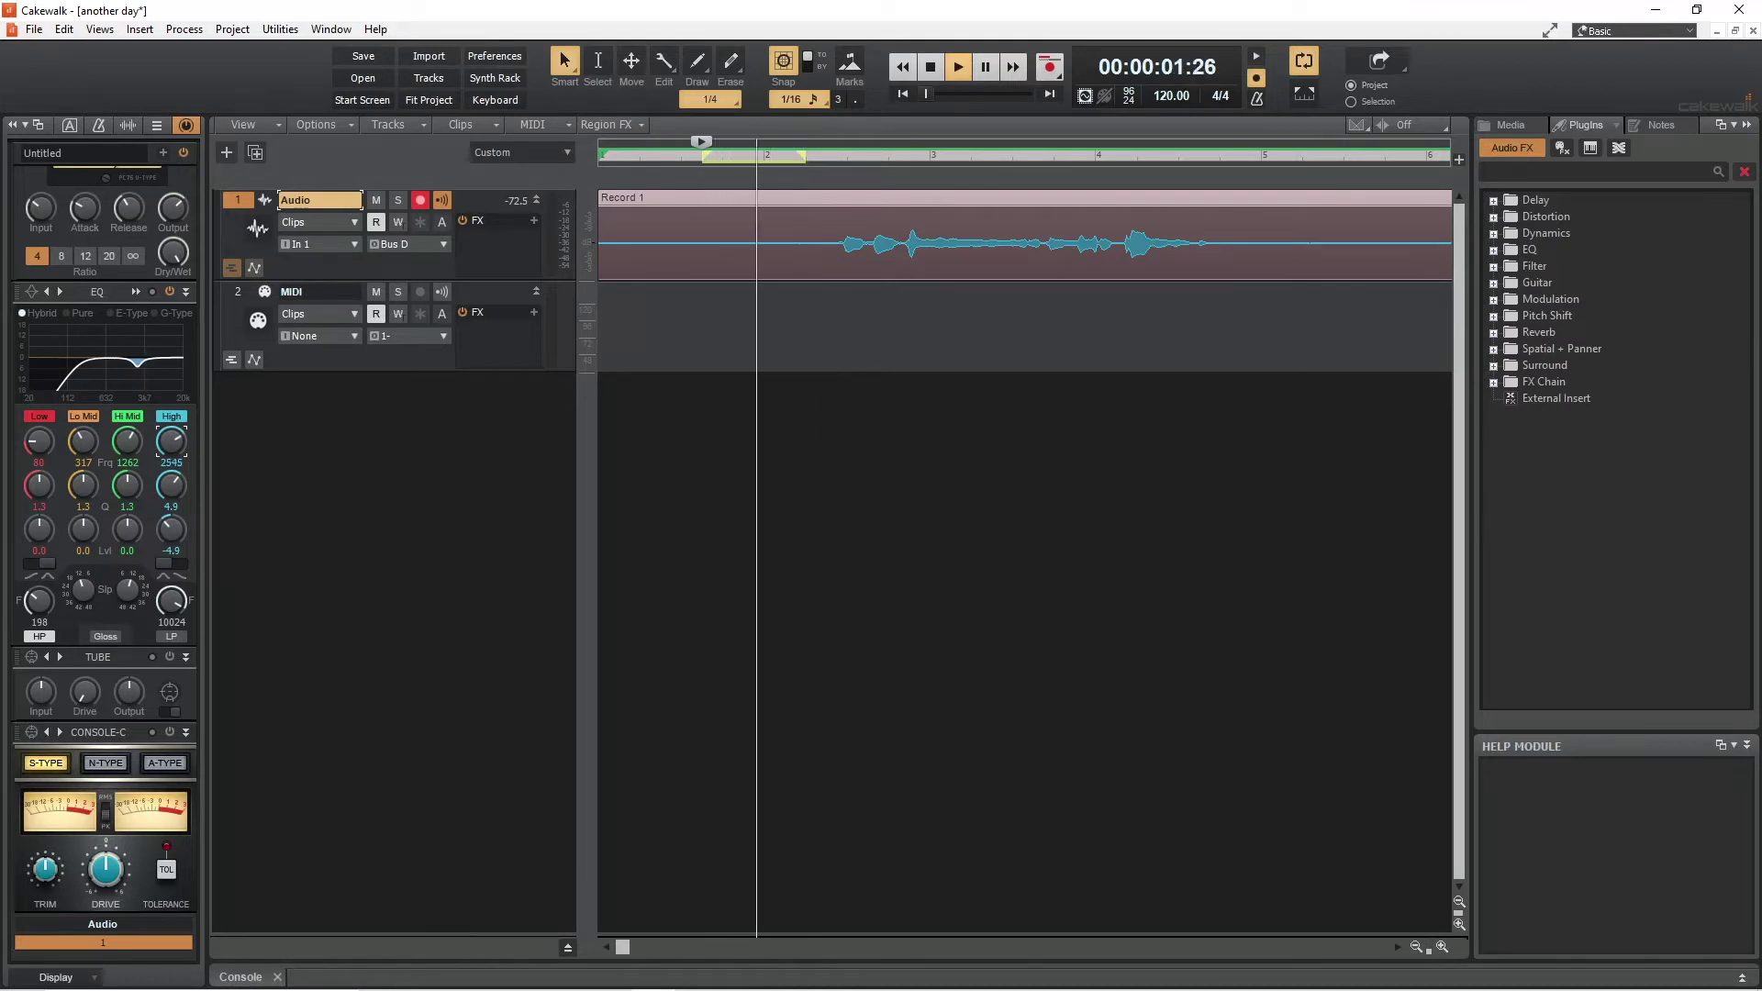
scroll(171, 442, "down", 1)
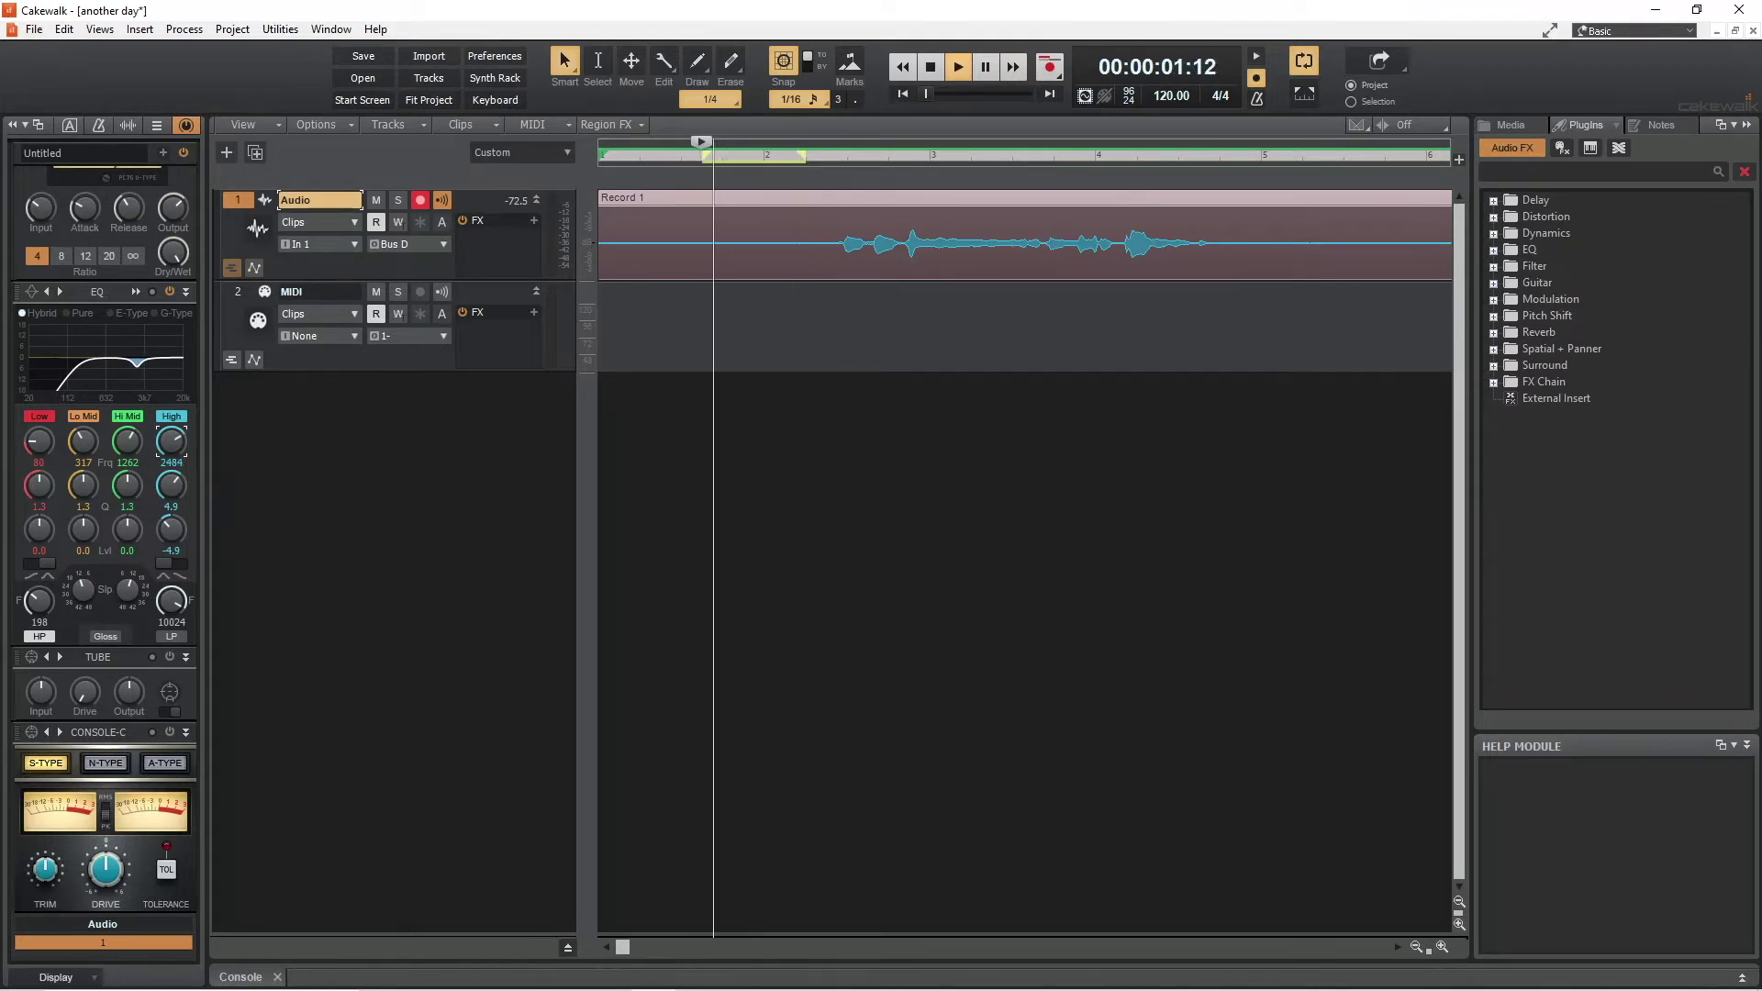
scroll(170, 441, "up", 1)
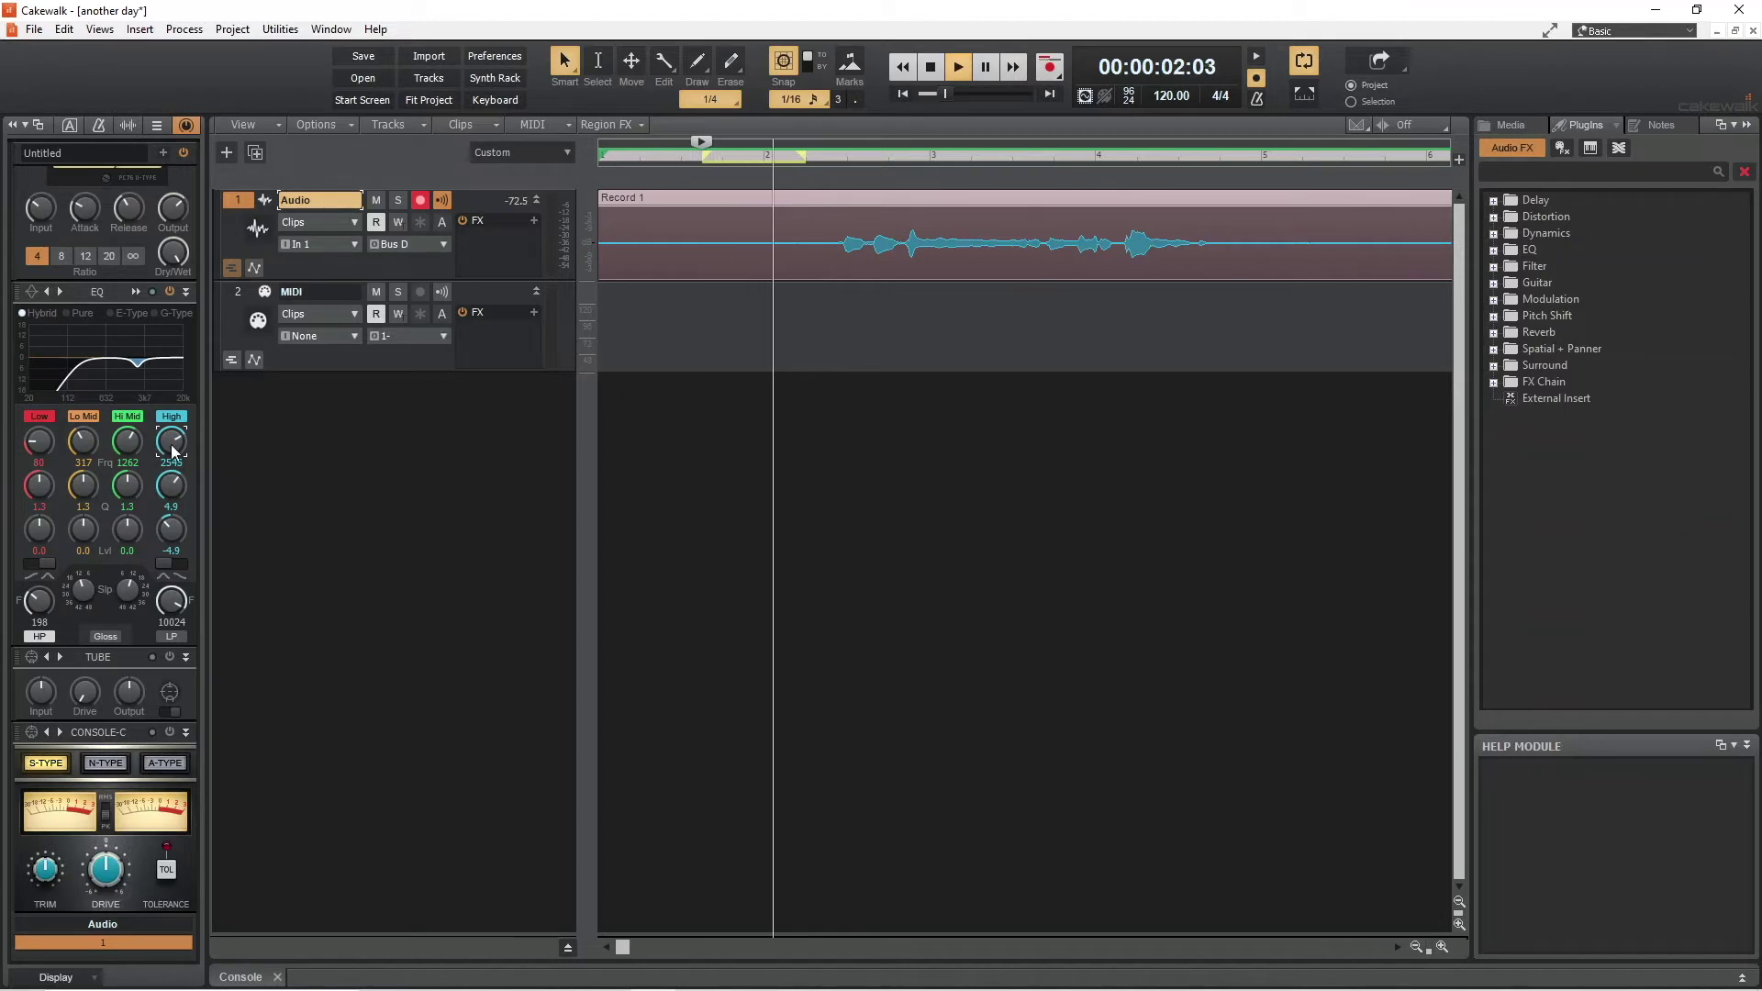
left_click(180, 417)
left_click(180, 416)
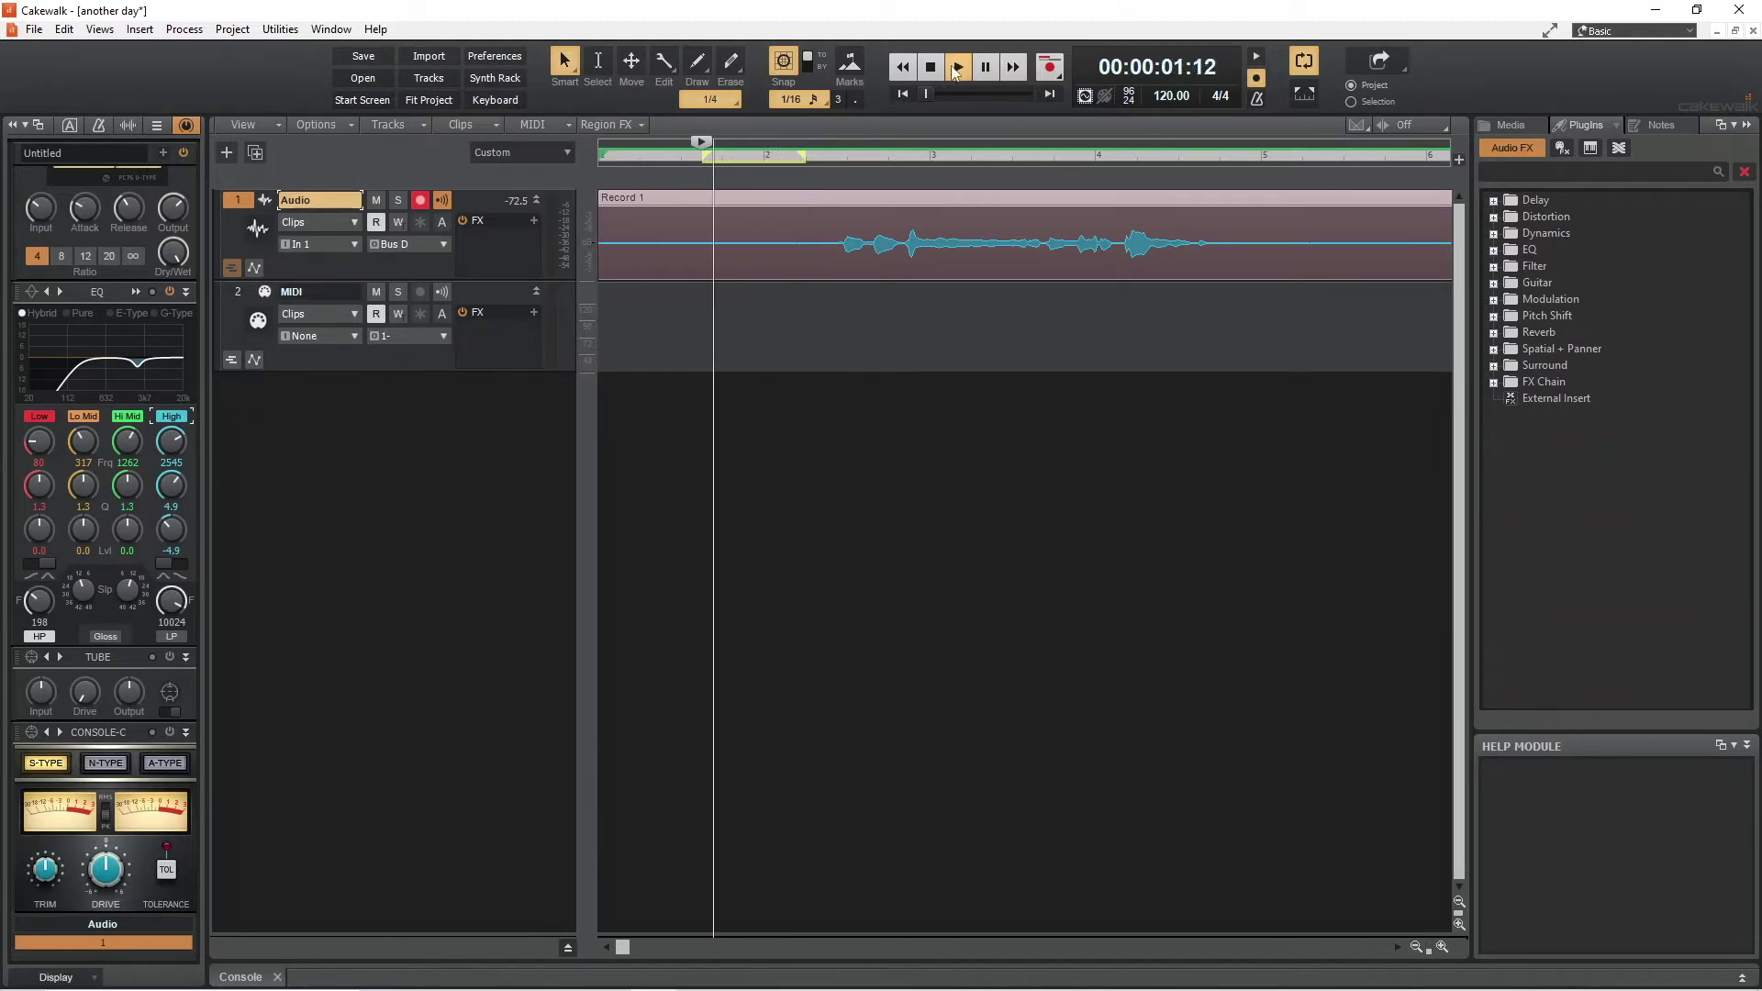
- Restart loop playback and cut the High band gain further to -9.9 dB
left_click(930, 67)
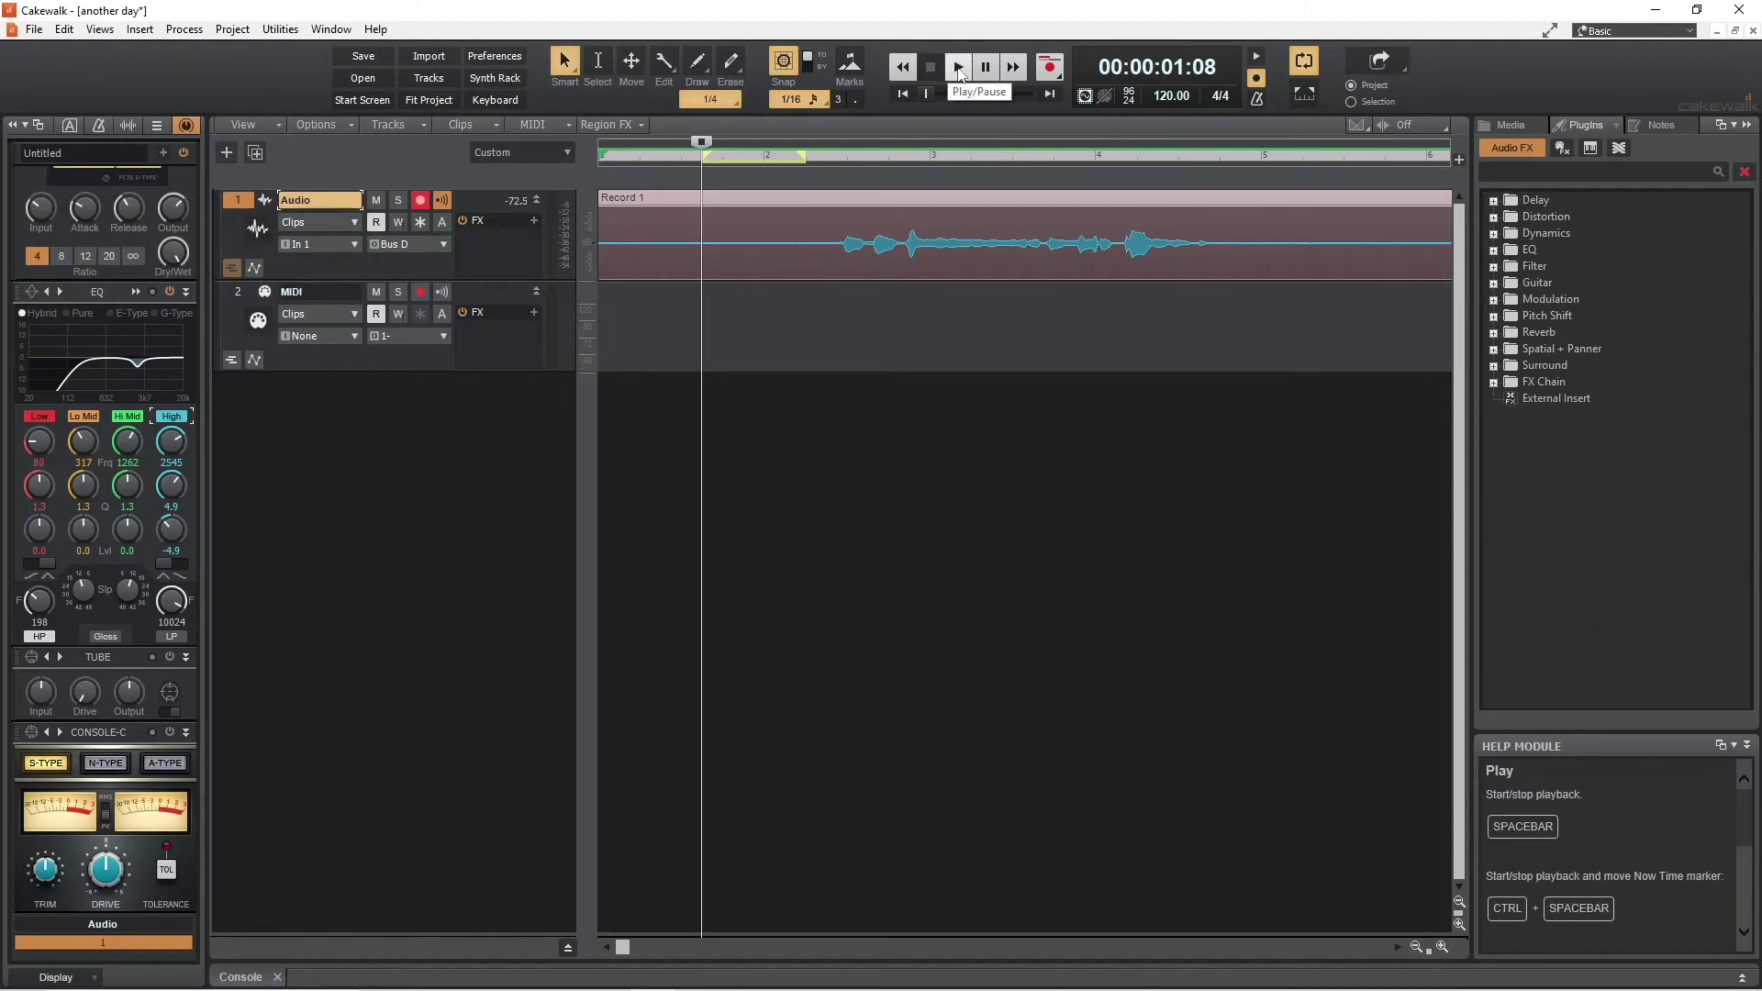
left_click(959, 68)
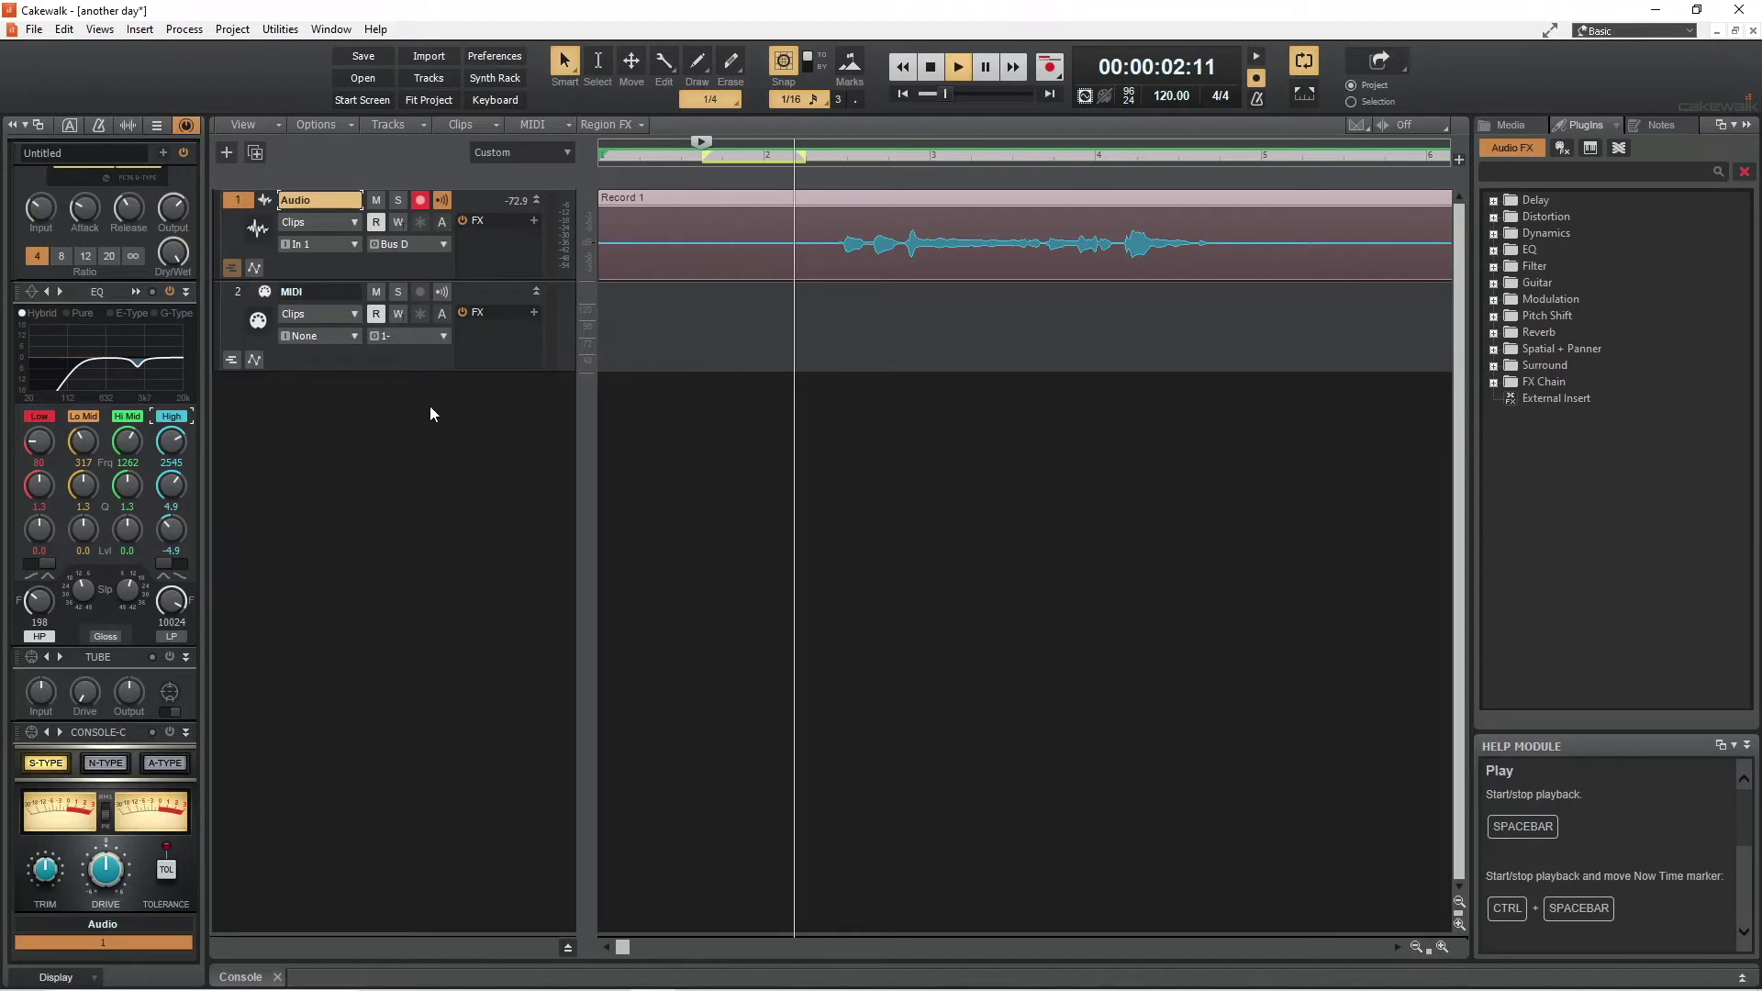
mouse_move(171, 532)
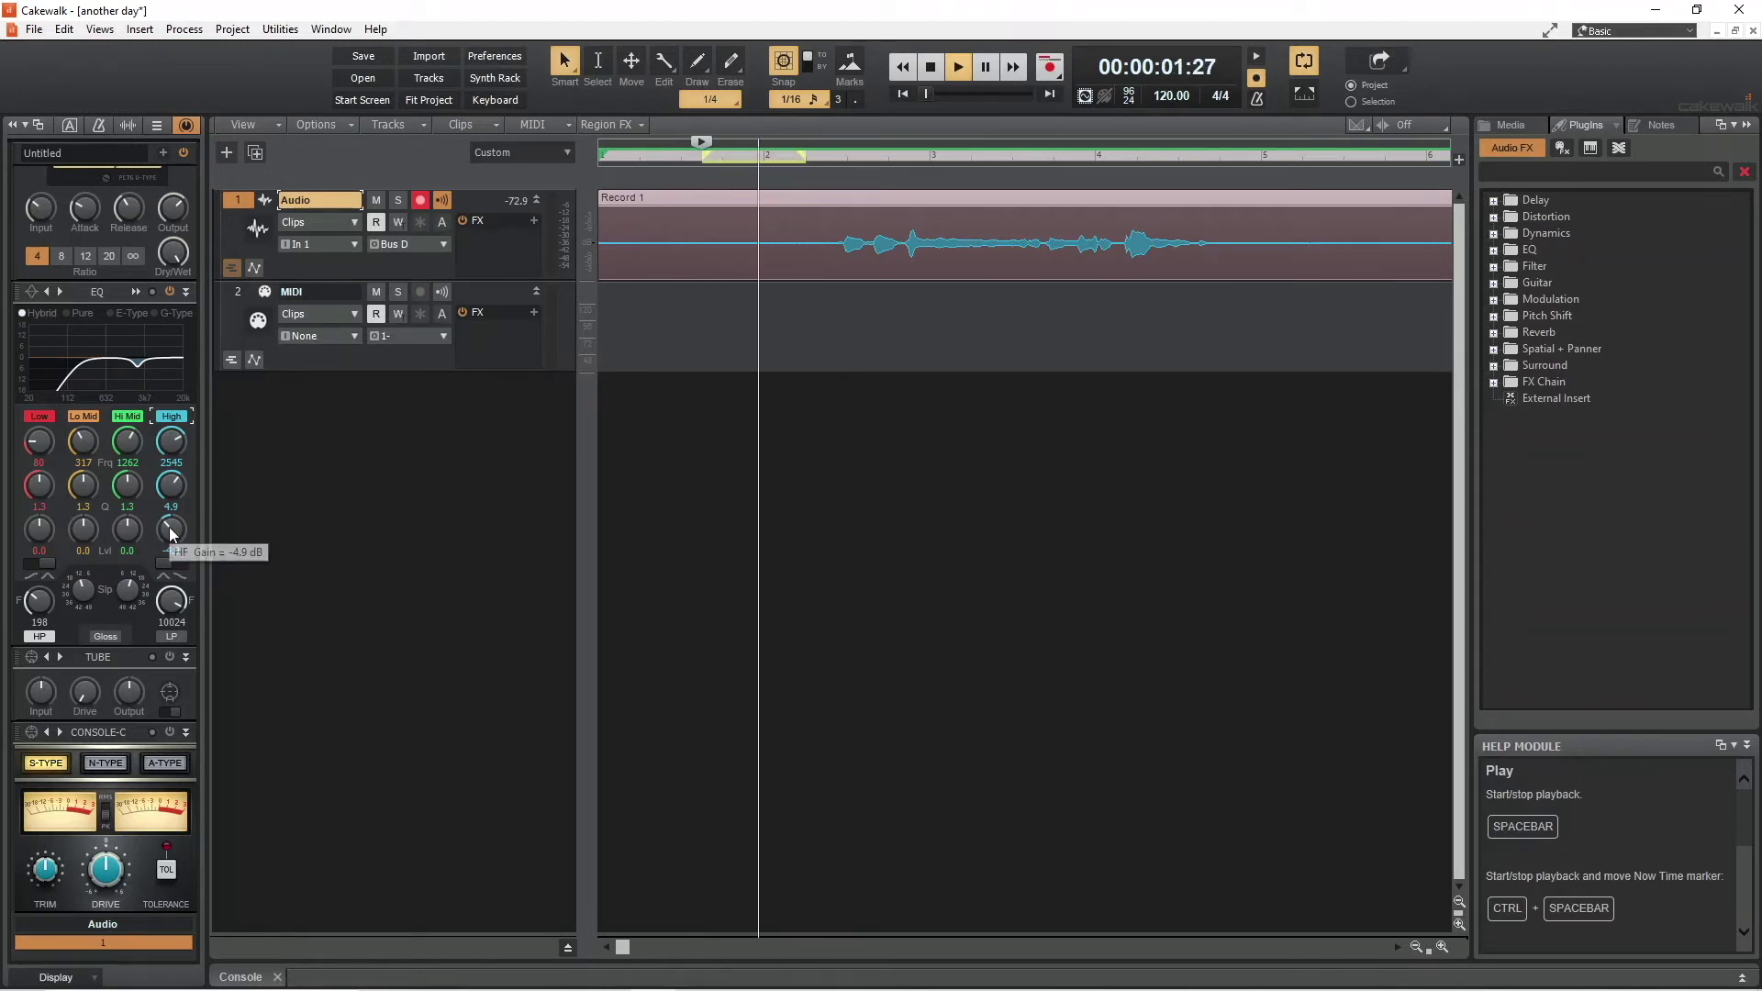
left_click(171, 530)
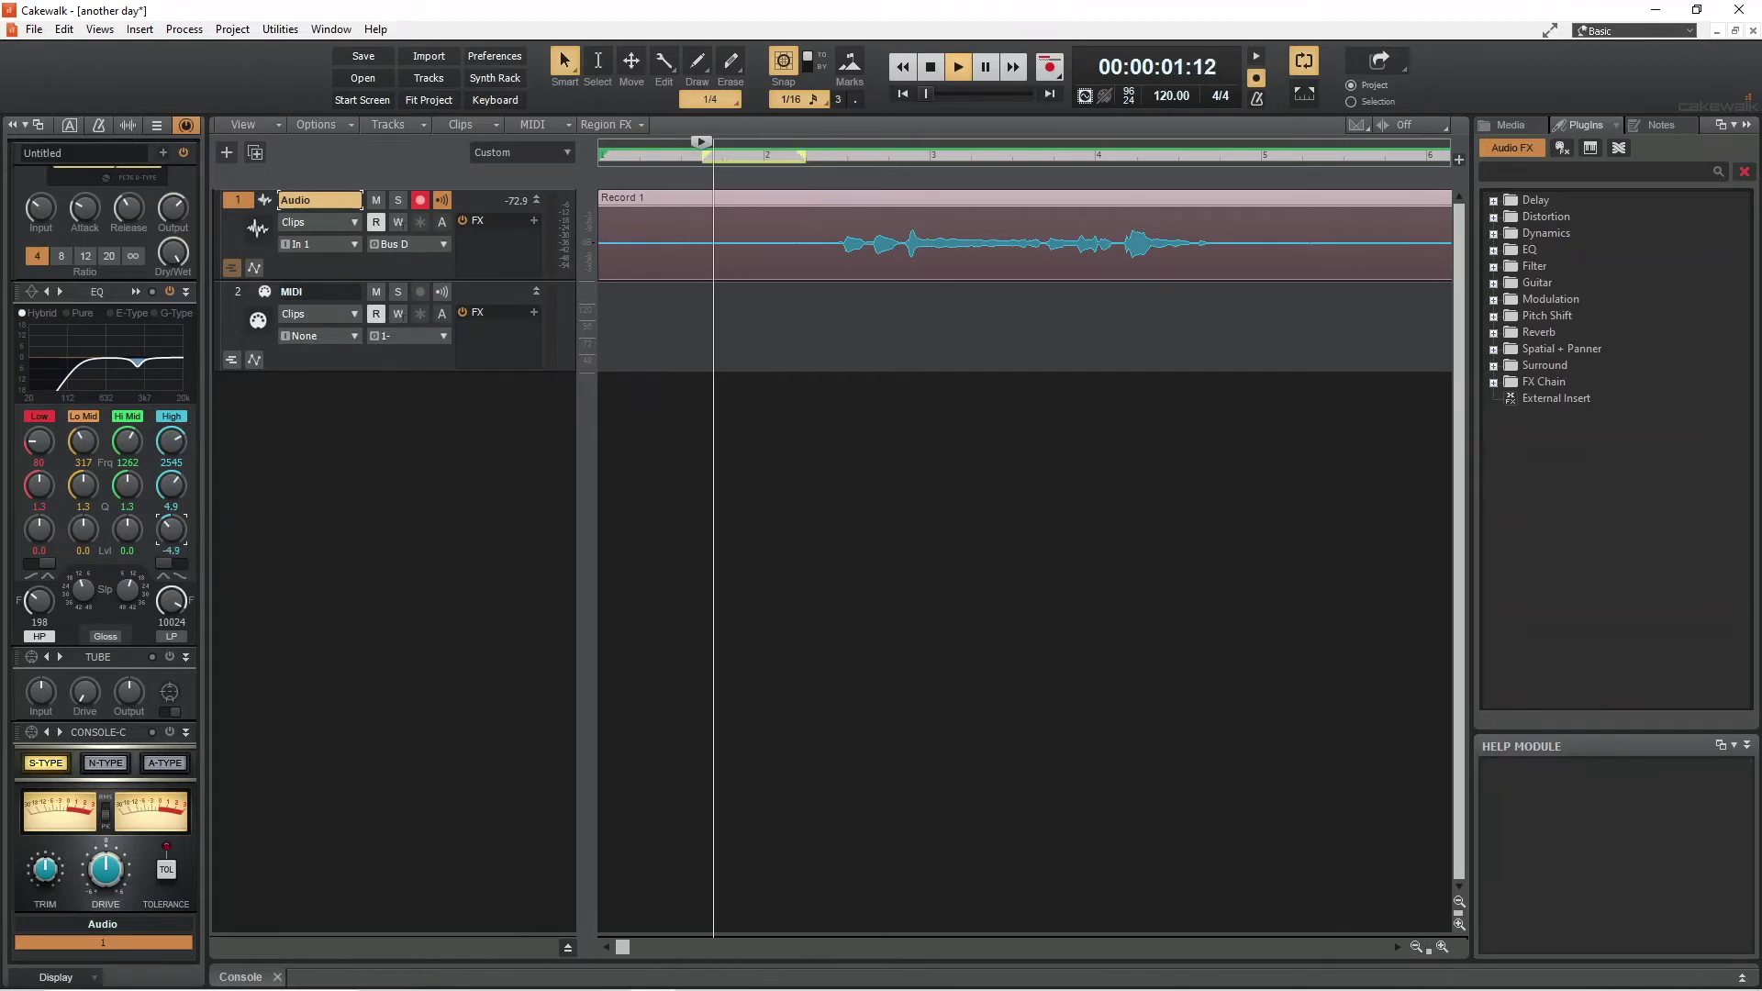
left_click_drag(170, 530, 171, 560)
- Compare the High band bypassed and enabled, then stop playback
left_click(171, 417)
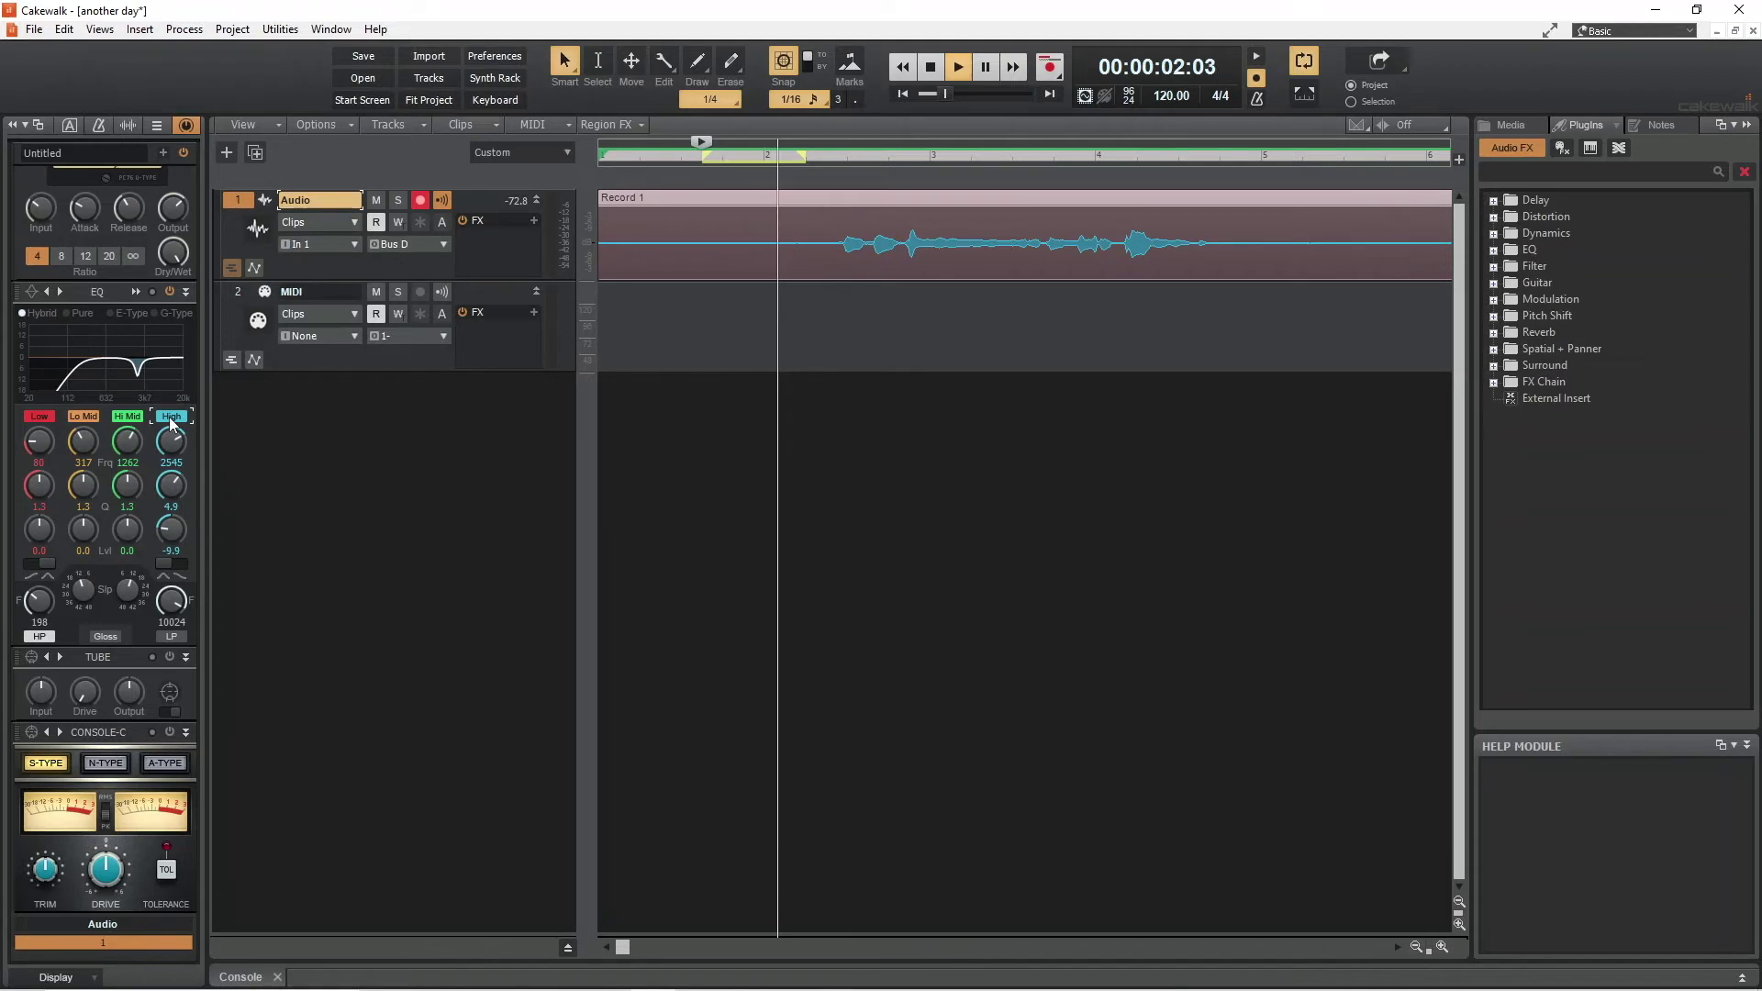
left_click(170, 417)
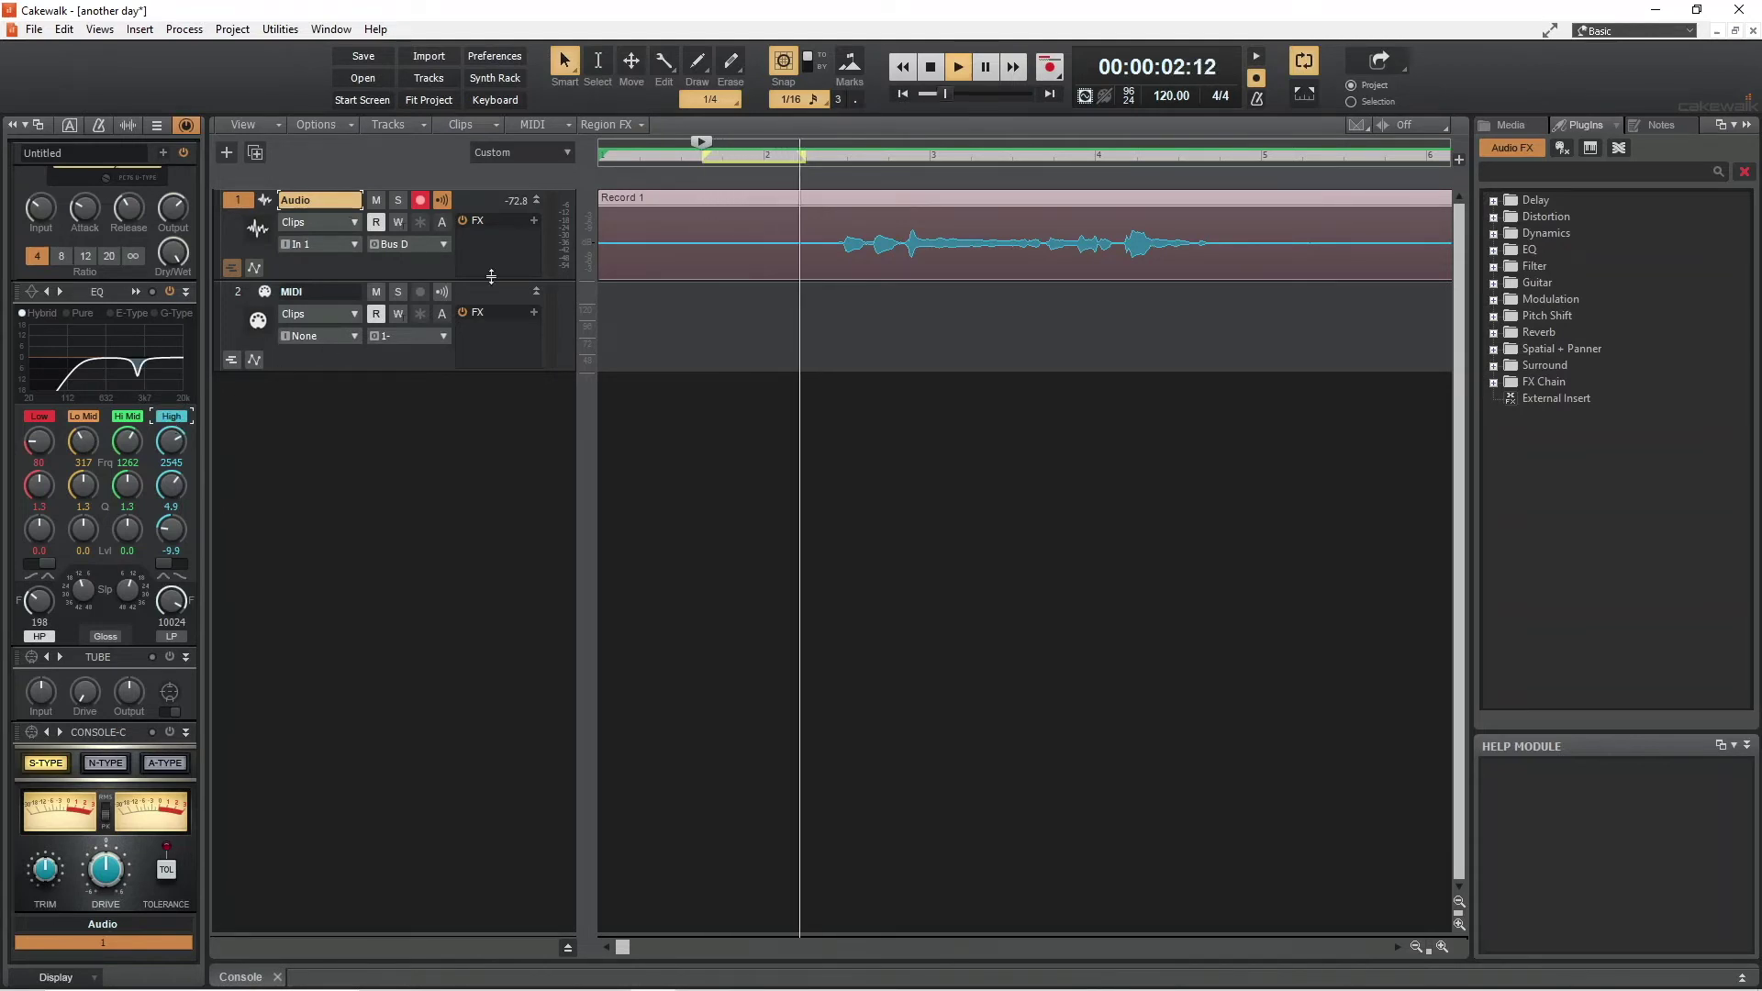
left_click(931, 69)
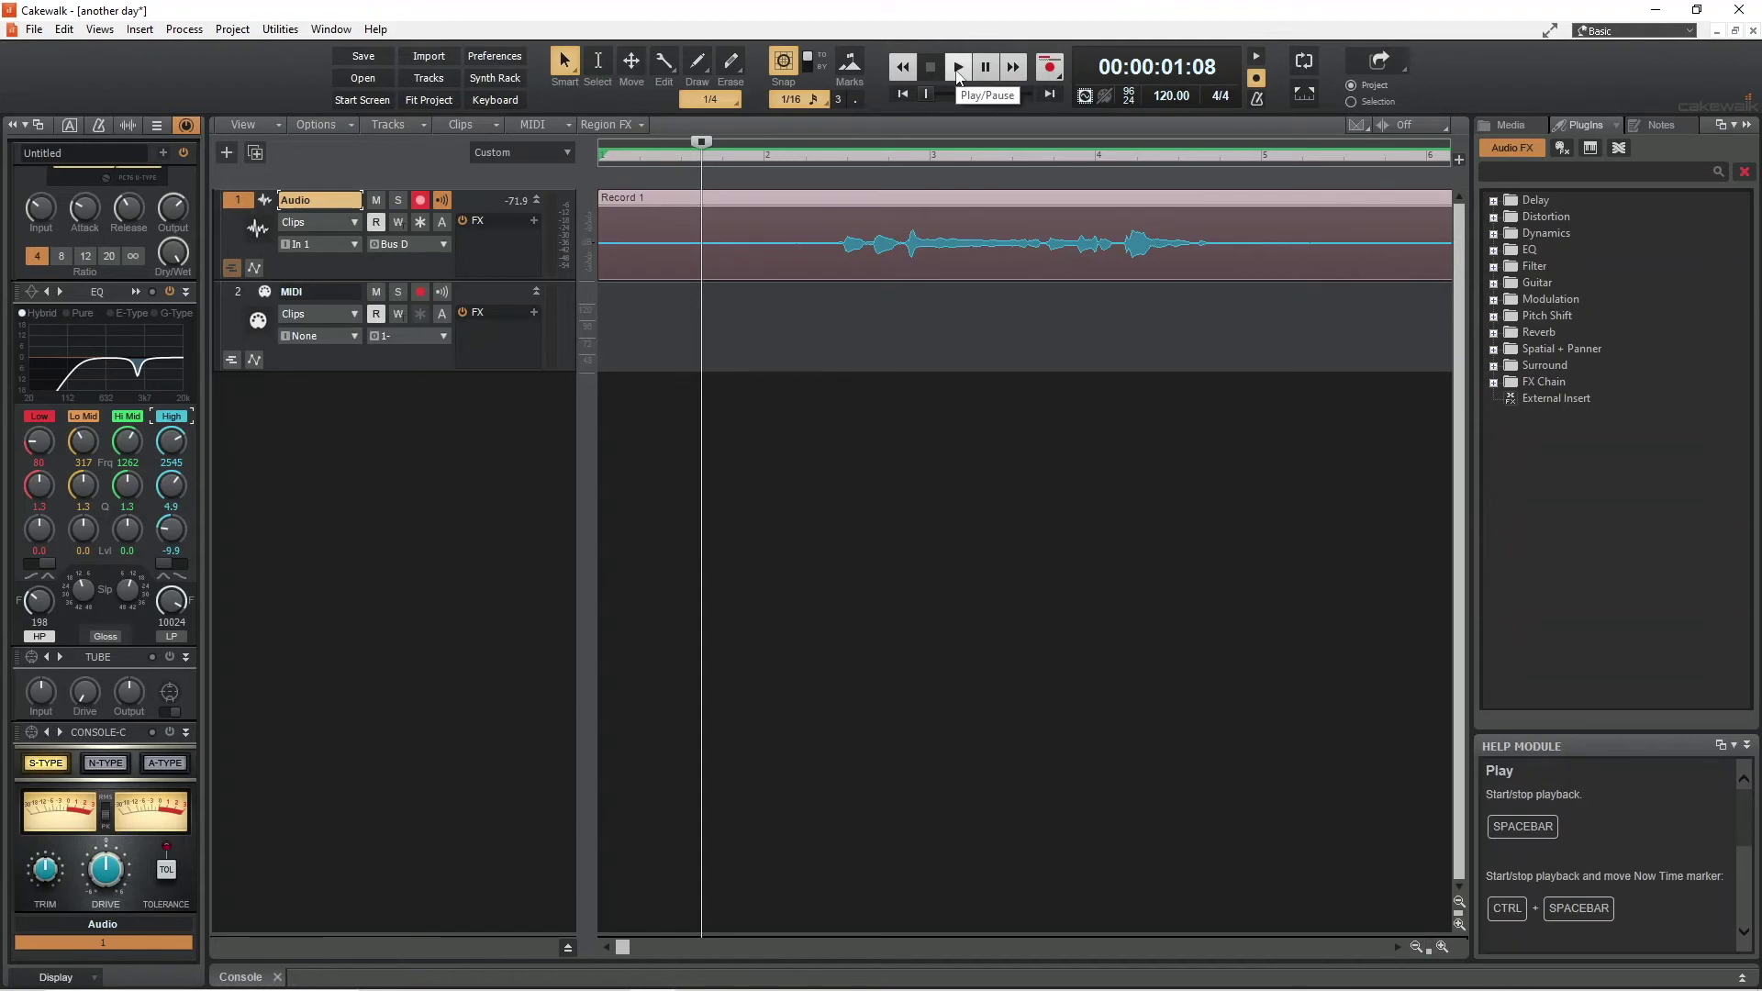
- Rewind to the project start and play the vocal briefly from the beginning
key("ctrl+Home")
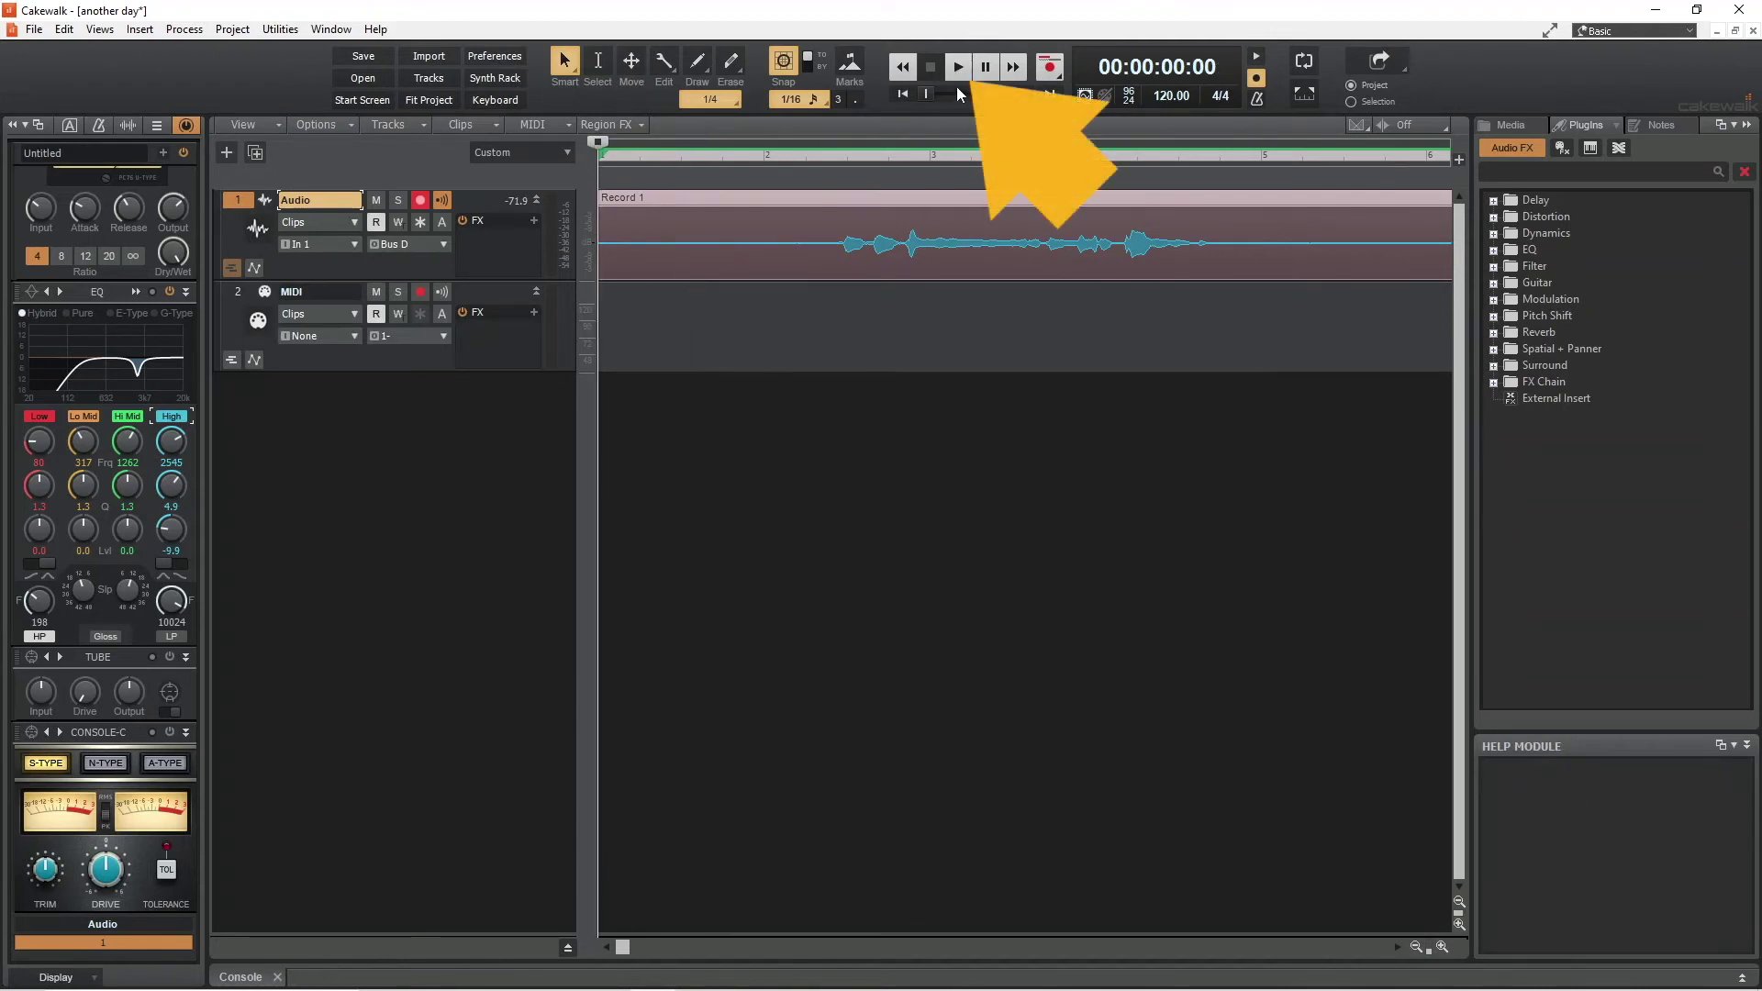
left_click(960, 67)
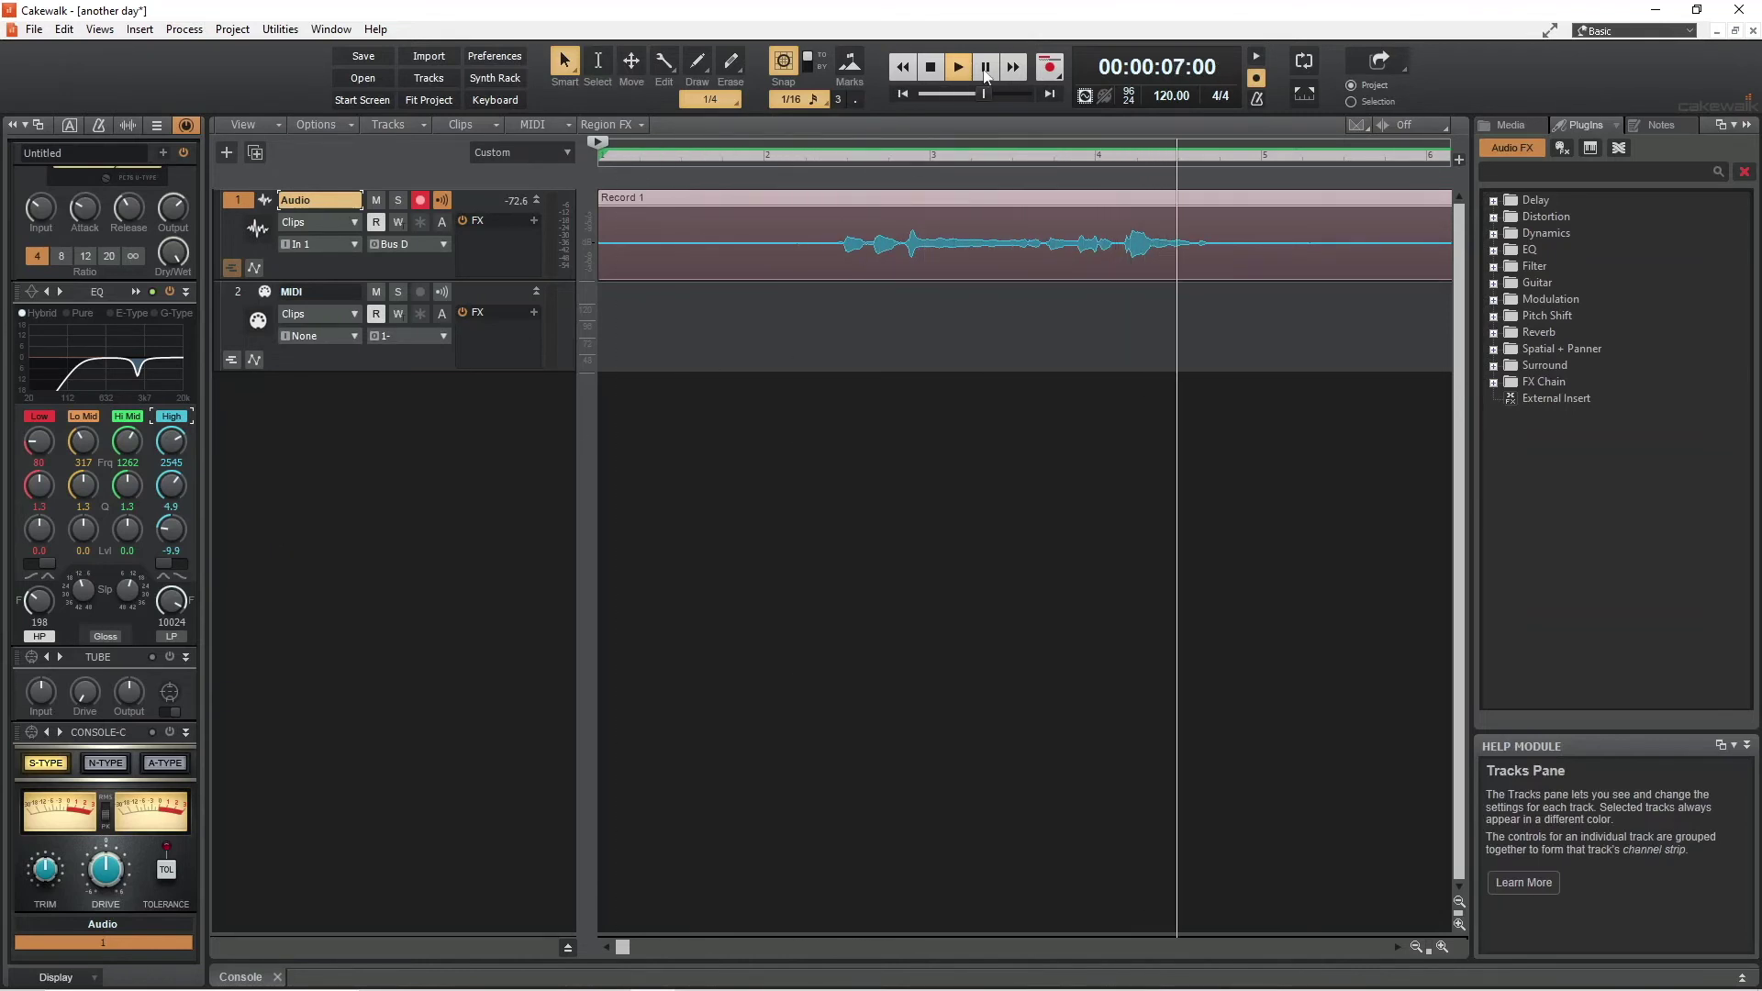
left_click(932, 70)
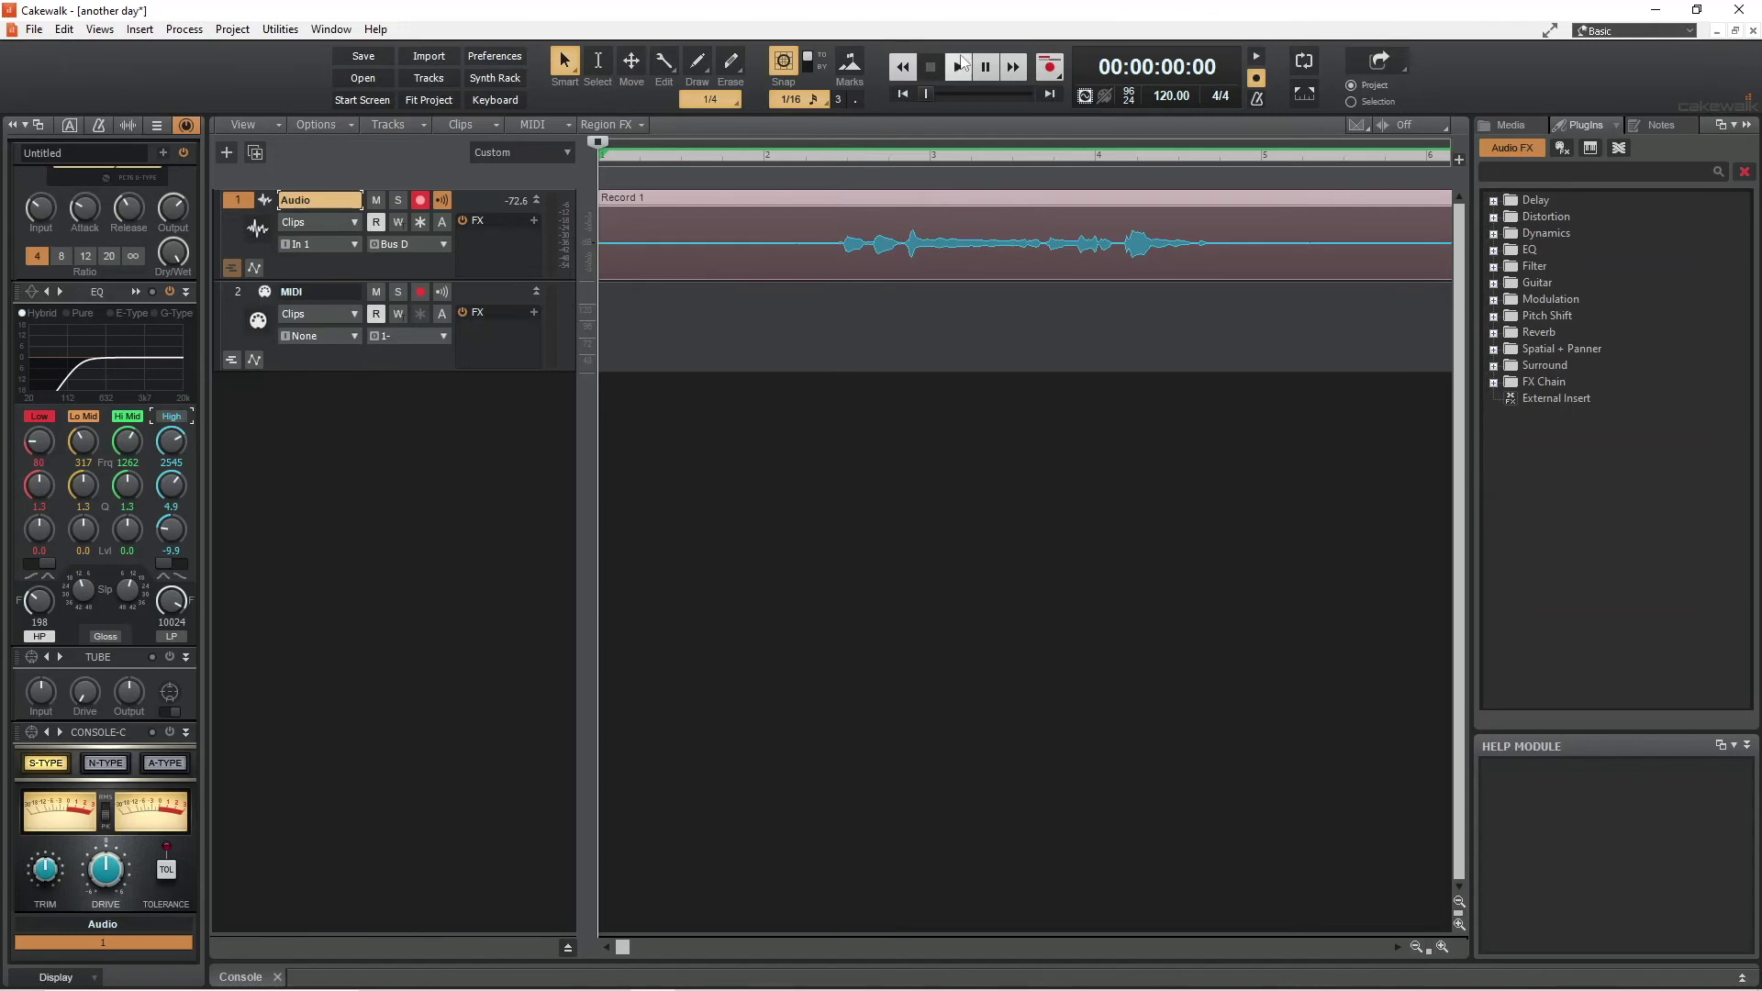
- Replay the vocal from the start with the High band bypassed, enable it mid-playback, then stop
left_click(959, 68)
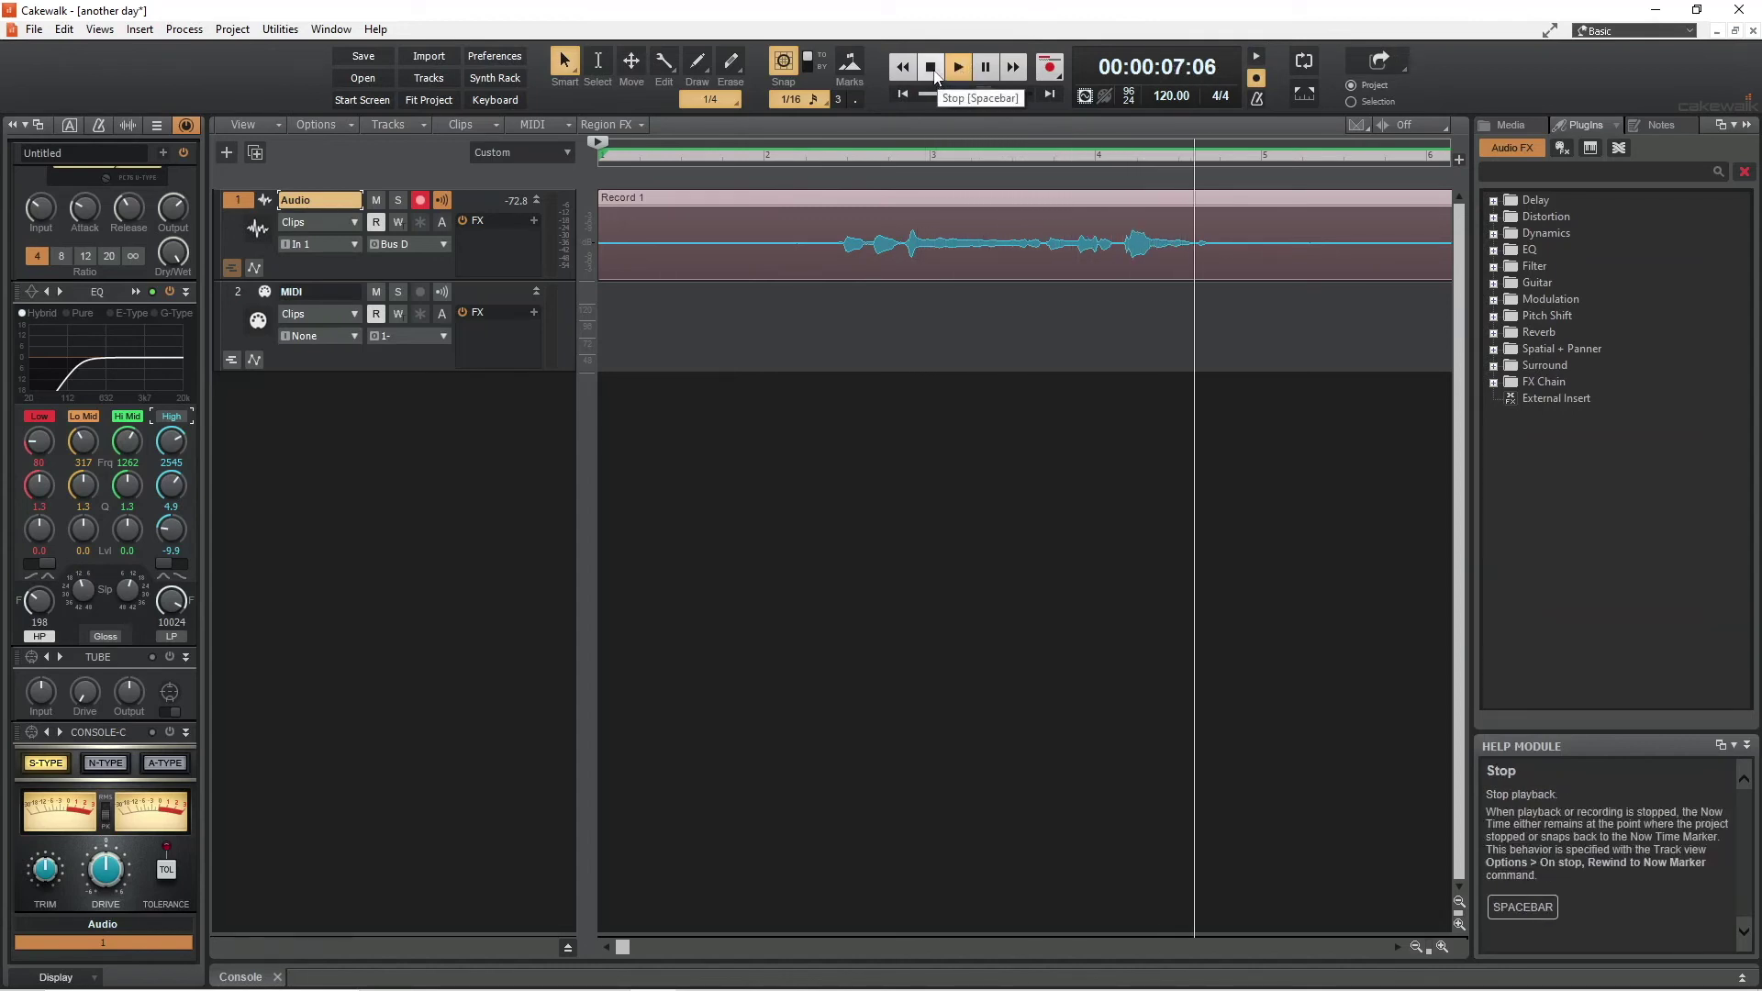
left_click(932, 68)
left_click(959, 66)
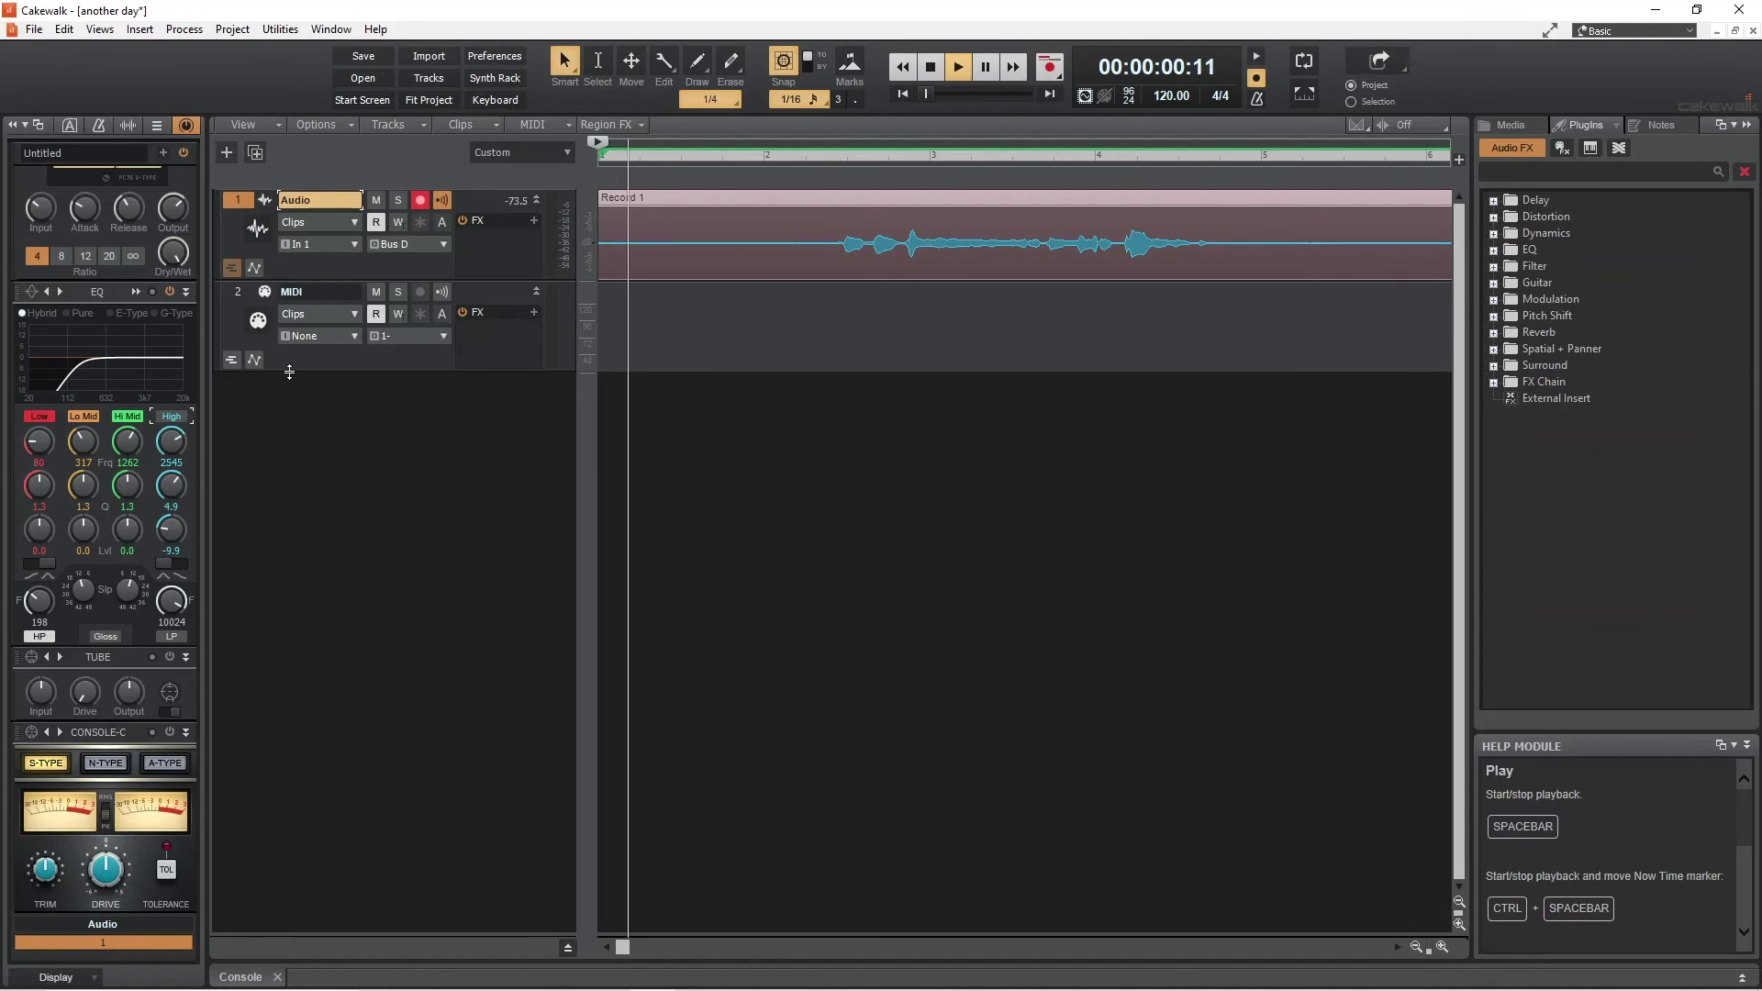
left_click(172, 417)
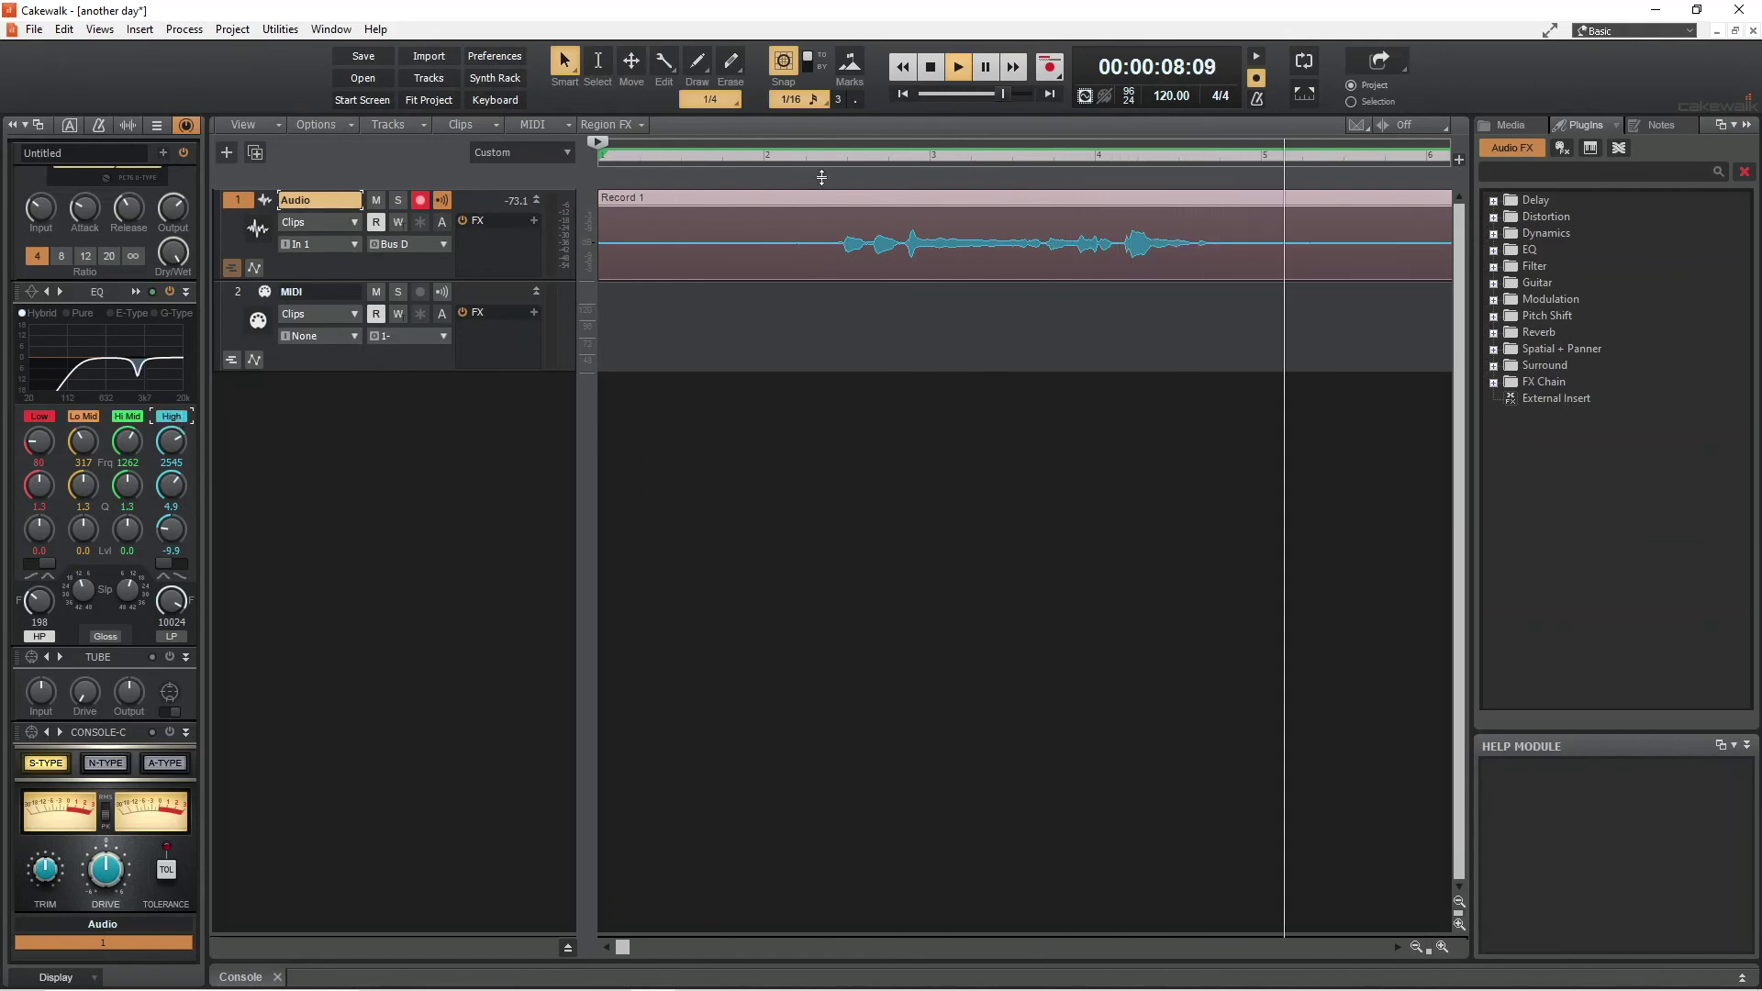
left_click(940, 66)
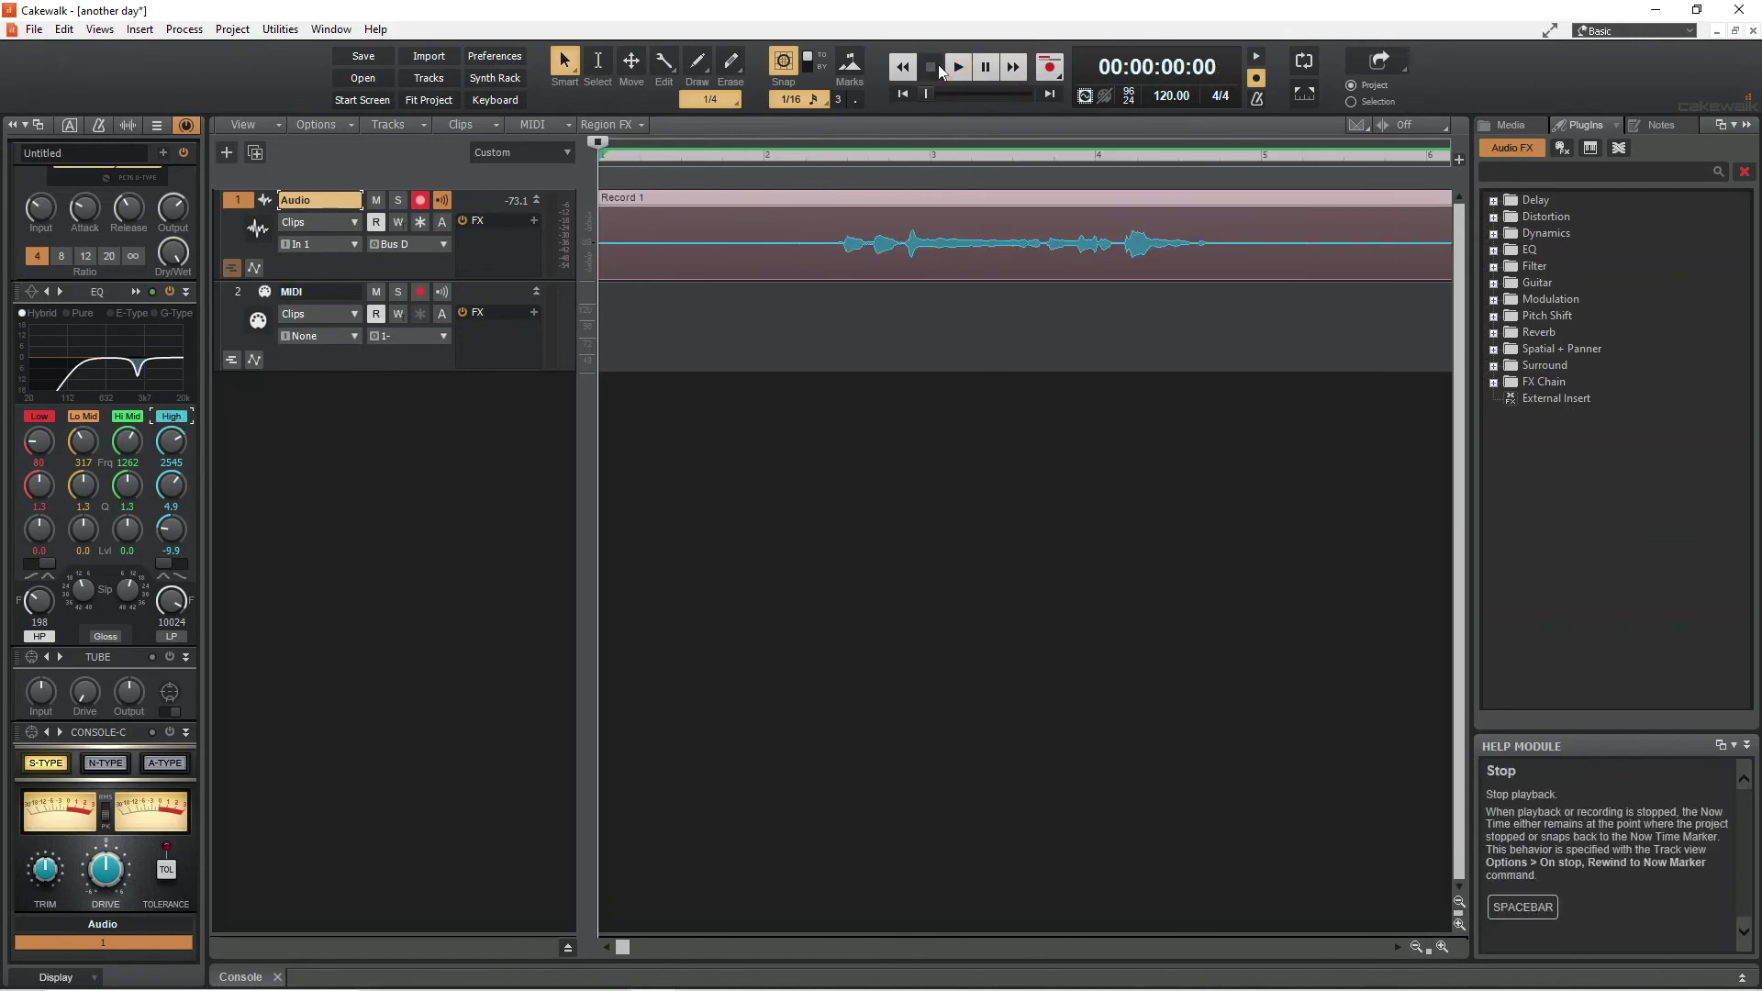